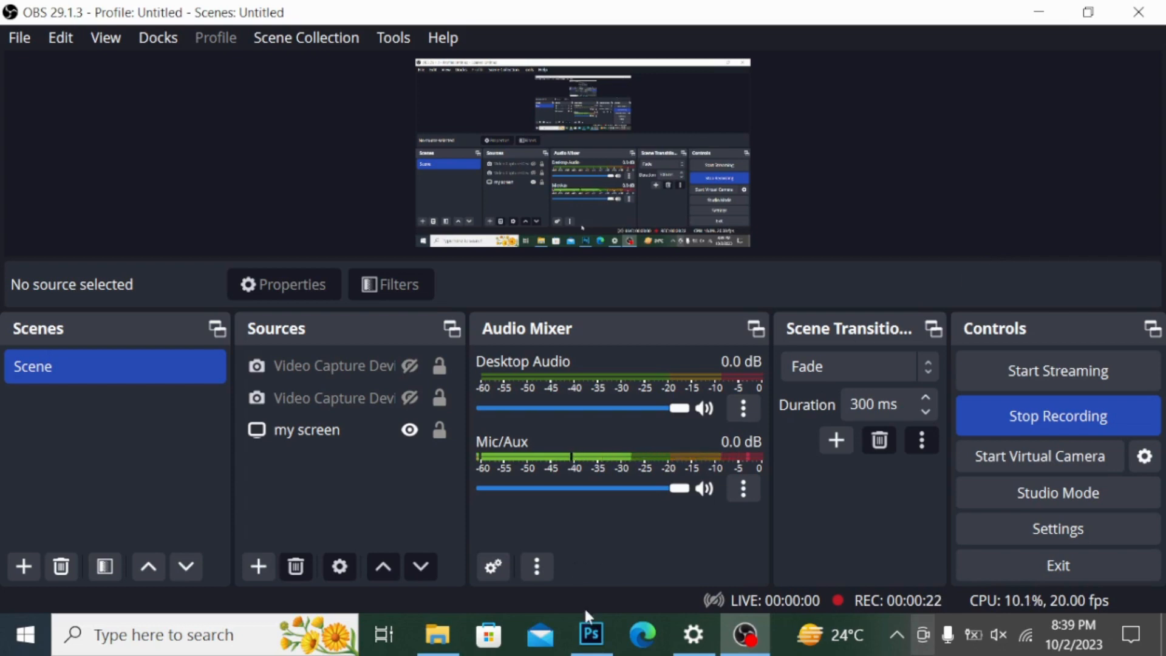
- Switch to Photoshop and look over the eraser tool variants and the two open landscape photos
{"action": "left_click", "coordinate": [591, 634]}
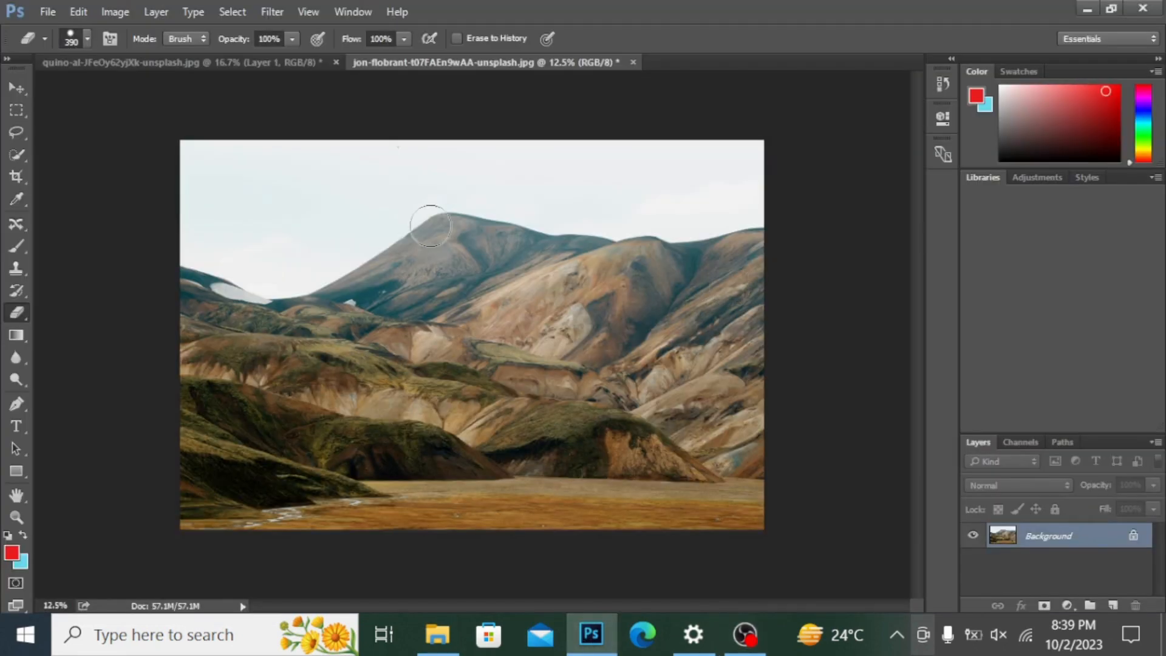
{"action": "right_click", "coordinate": [13, 312]}
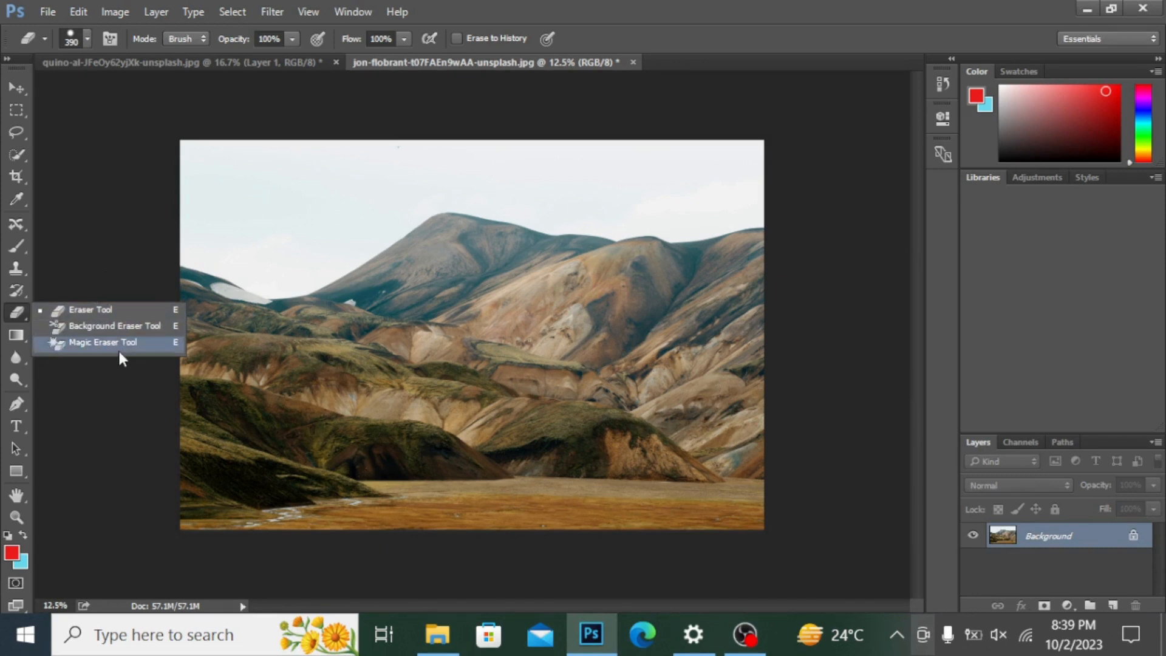
{"action": "left_click", "coordinate": [797, 437]}
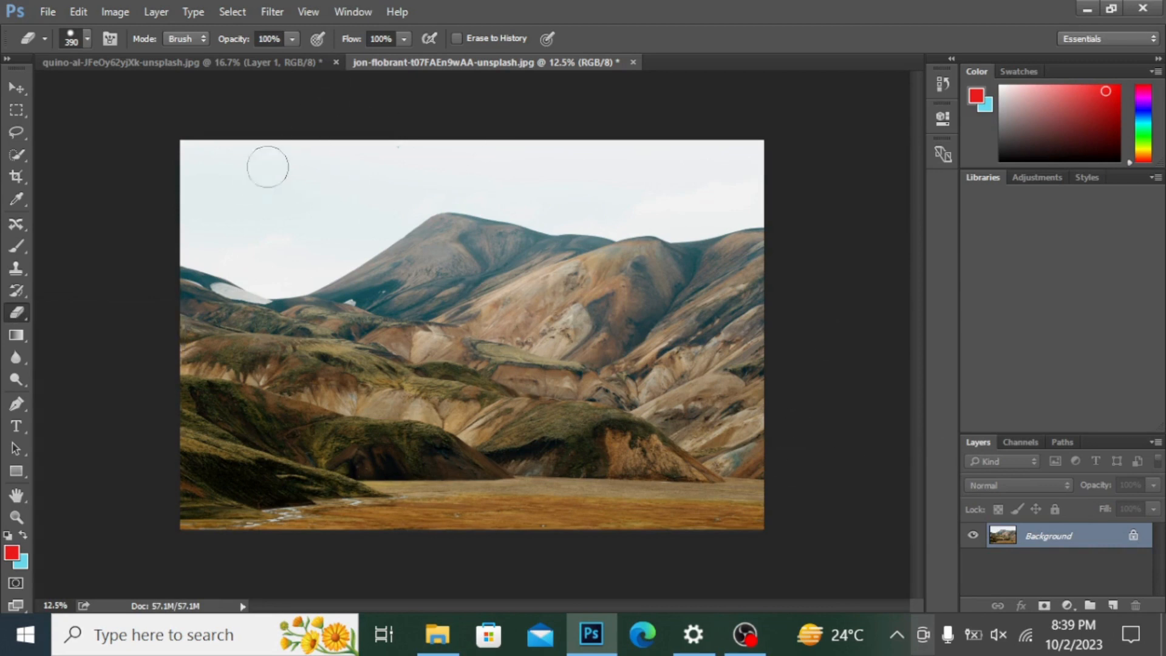
{"action": "left_click", "coordinate": [247, 61]}
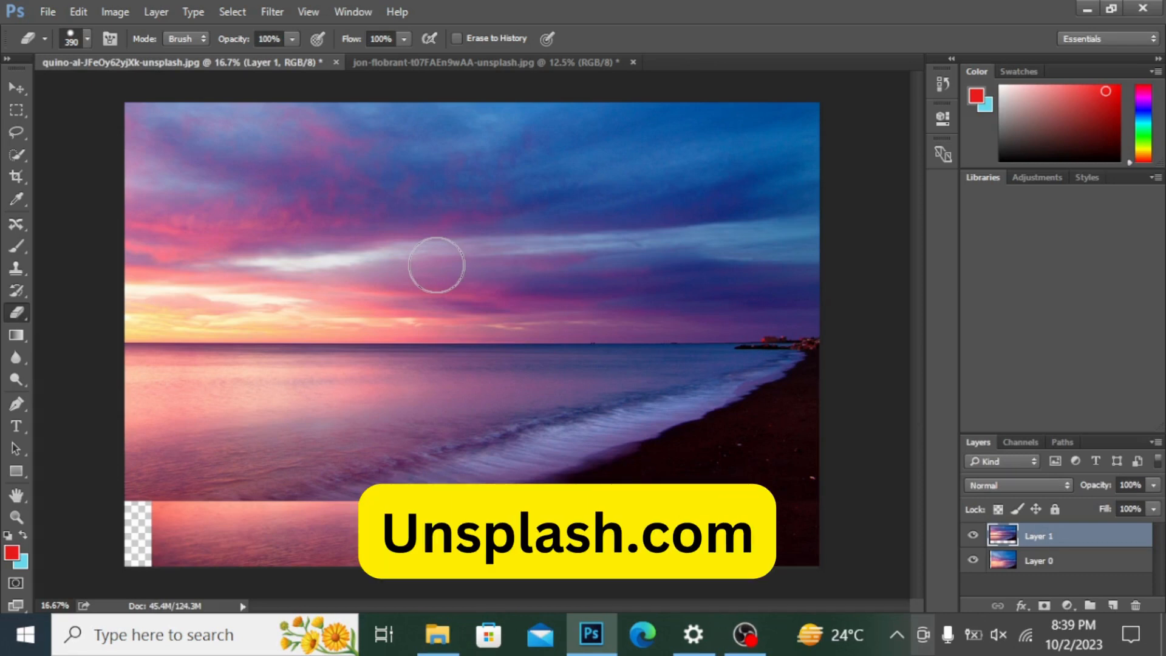
{"action": "left_click", "coordinate": [469, 62]}
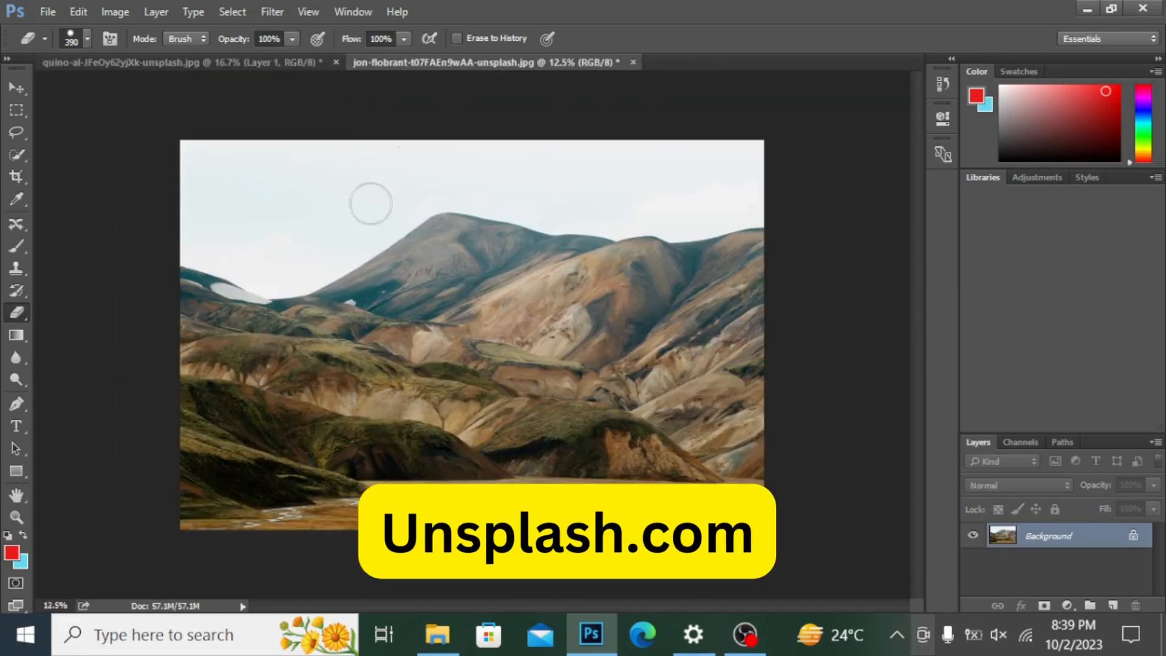
- Unlock the mountain photo's Background layer, leaving its layer style options unchanged
{"action": "left_click", "coordinate": [1135, 536]}
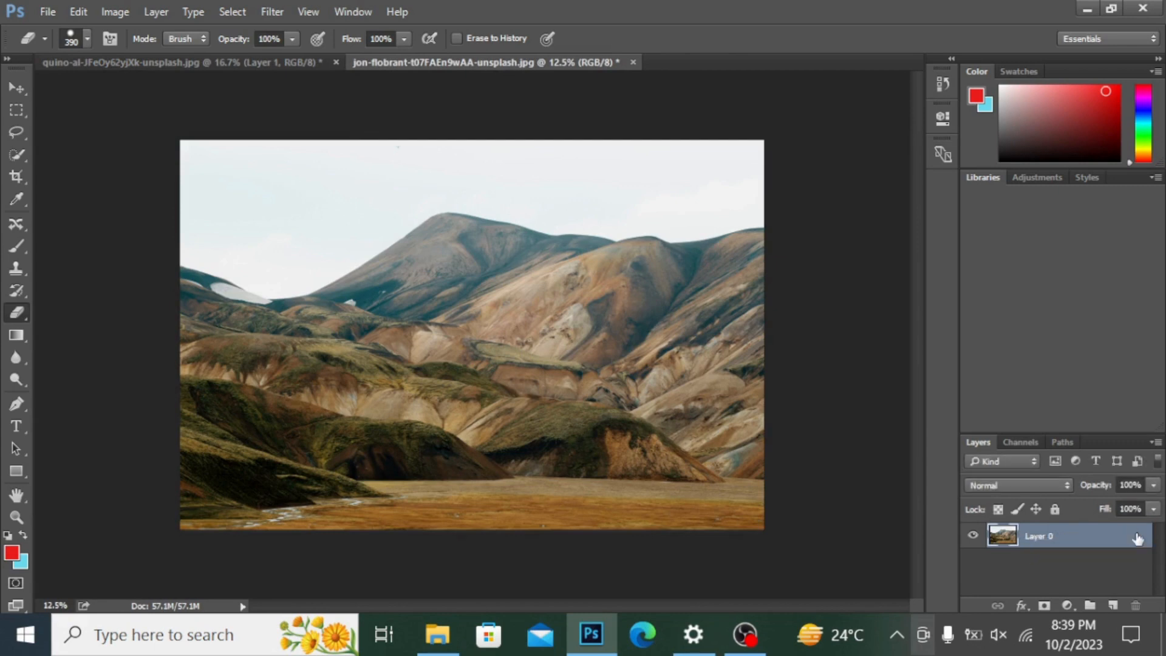
{"action": "key", "text": "h"}
{"action": "double_click", "coordinate": [1123, 538]}
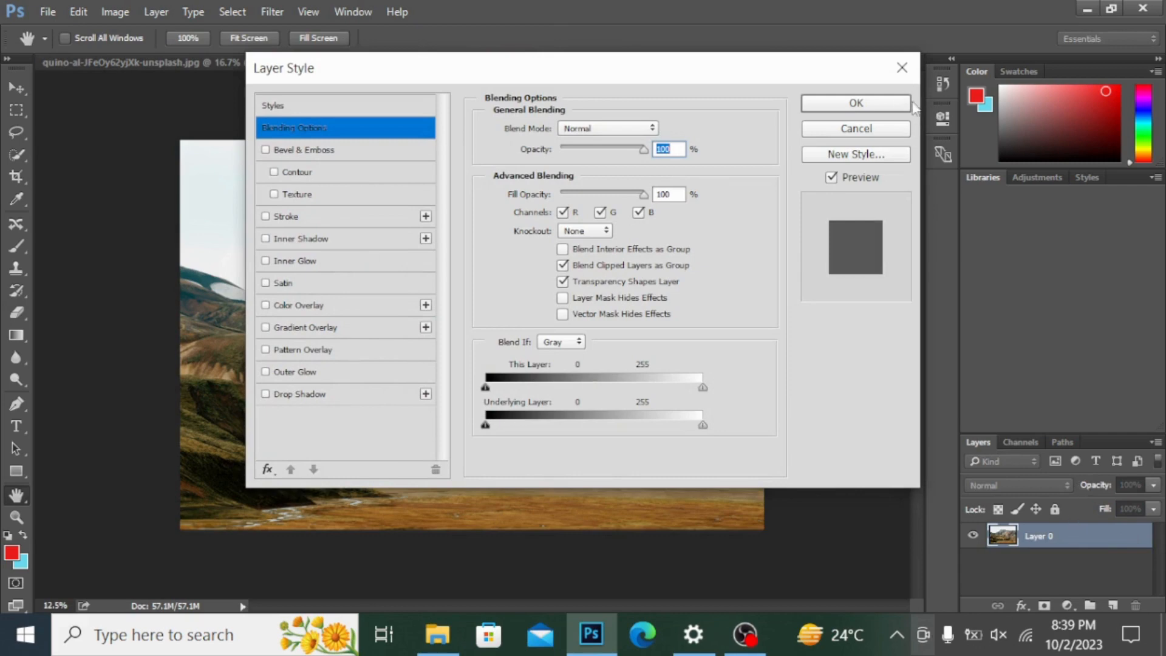
{"action": "left_click", "coordinate": [902, 68]}
{"action": "key", "text": "e"}
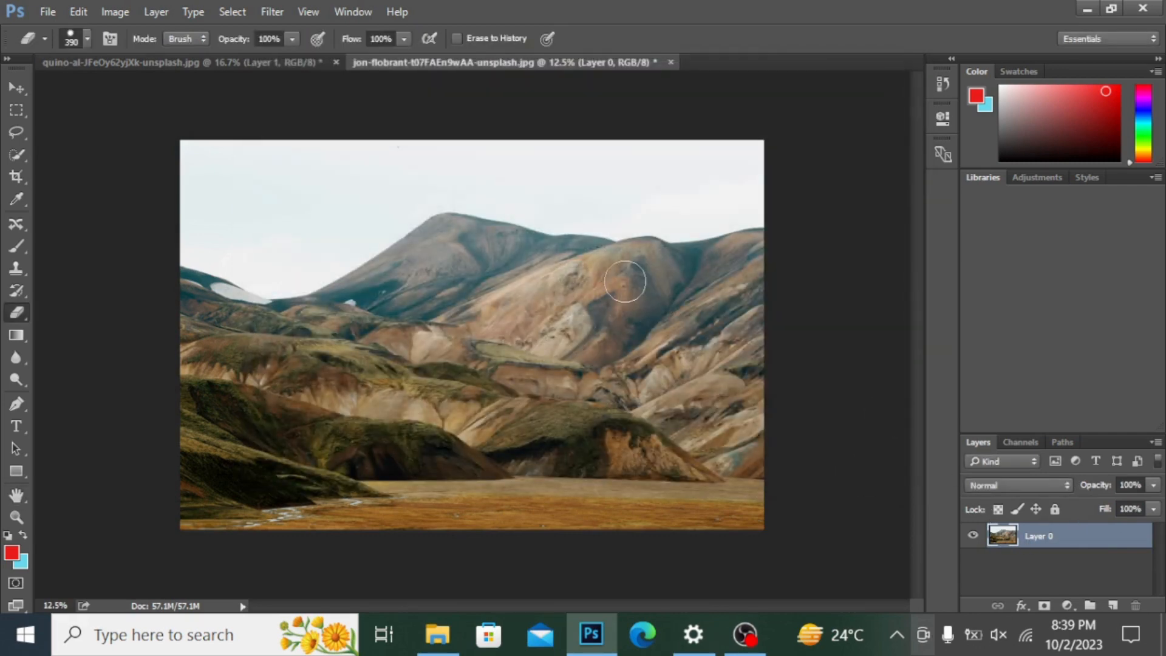
- Erase part of the sky above the mountain slope and a broad area across the hills with the Eraser Tool
{"action": "right_click", "coordinate": [18, 312]}
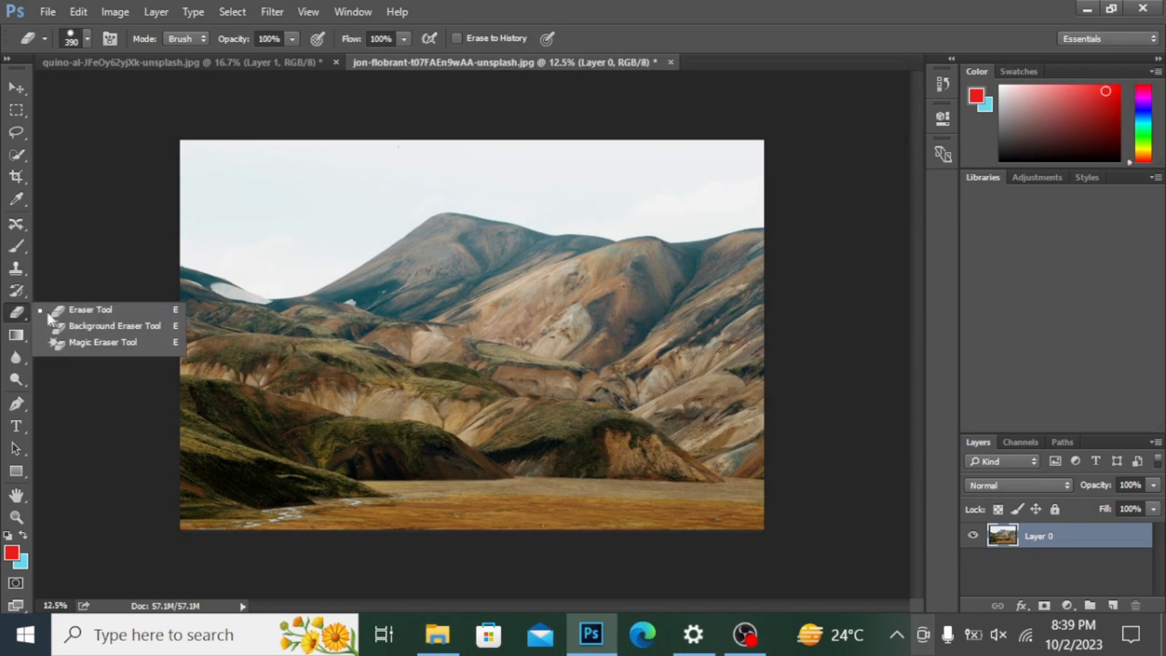
{"action": "left_click", "coordinate": [96, 309]}
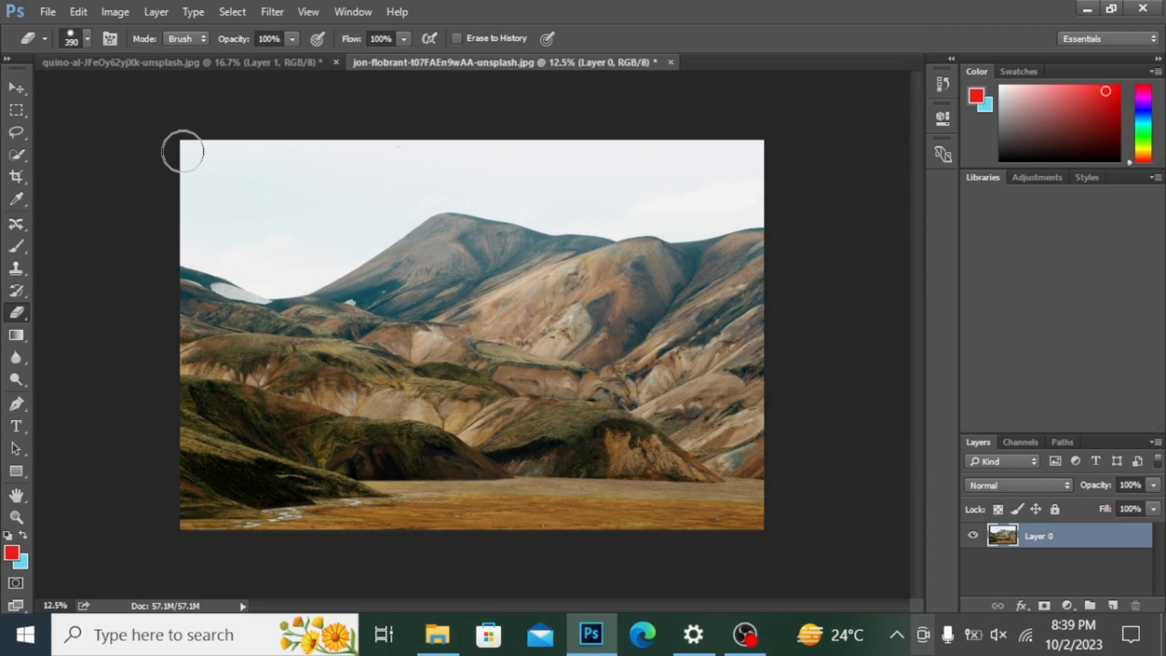
{"action": "mouse_move", "coordinate": [182, 151]}
{"action": "left_mouse_down"}
{"action": "mouse_move", "coordinate": [335, 163]}
{"action": "mouse_move", "coordinate": [289, 149]}
{"action": "mouse_move", "coordinate": [160, 163]}
{"action": "mouse_move", "coordinate": [297, 187]}
{"action": "mouse_move", "coordinate": [323, 179]}
{"action": "mouse_move", "coordinate": [238, 196]}
{"action": "mouse_move", "coordinate": [165, 189]}
{"action": "mouse_move", "coordinate": [217, 189]}
{"action": "mouse_move", "coordinate": [305, 216]}
{"action": "mouse_move", "coordinate": [329, 203]}
{"action": "mouse_move", "coordinate": [209, 233]}
{"action": "mouse_move", "coordinate": [144, 211]}
{"action": "mouse_move", "coordinate": [291, 240]}
{"action": "mouse_move", "coordinate": [308, 228]}
{"action": "mouse_move", "coordinate": [249, 247]}
{"action": "mouse_move", "coordinate": [182, 234]}
{"action": "mouse_move", "coordinate": [273, 271]}
{"action": "mouse_move", "coordinate": [344, 242]}
{"action": "mouse_move", "coordinate": [330, 260]}
{"action": "mouse_move", "coordinate": [337, 252]}
{"action": "mouse_move", "coordinate": [263, 269]}
{"action": "mouse_move", "coordinate": [288, 274]}
{"action": "mouse_move", "coordinate": [348, 237]}
{"action": "mouse_move", "coordinate": [397, 176]}
{"action": "mouse_move", "coordinate": [341, 164]}
{"action": "mouse_move", "coordinate": [421, 156]}
{"action": "mouse_move", "coordinate": [314, 152]}
{"action": "mouse_move", "coordinate": [379, 178]}
{"action": "mouse_move", "coordinate": [311, 232]}
{"action": "left_mouse_up"}
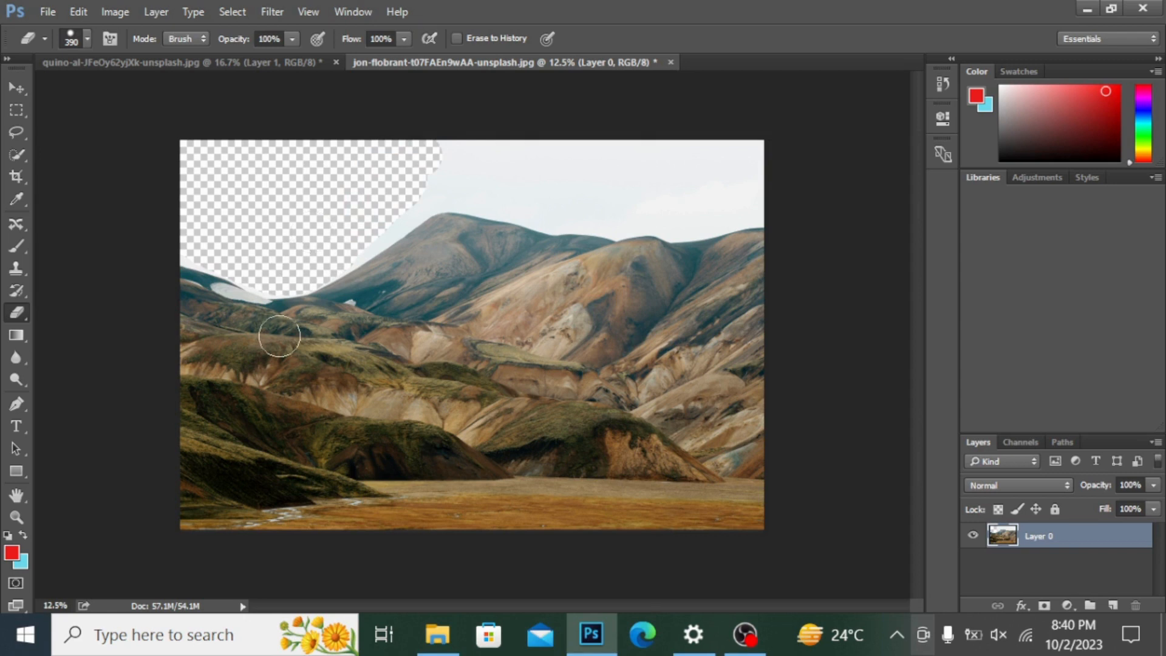
{"action": "left_click_drag", "start_coordinate": [177, 350], "coordinate": [220, 350]}
{"action": "mouse_move", "coordinate": [573, 336]}
{"action": "left_mouse_down"}
{"action": "mouse_move", "coordinate": [388, 431]}
{"action": "mouse_move", "coordinate": [335, 297]}
{"action": "left_mouse_up"}
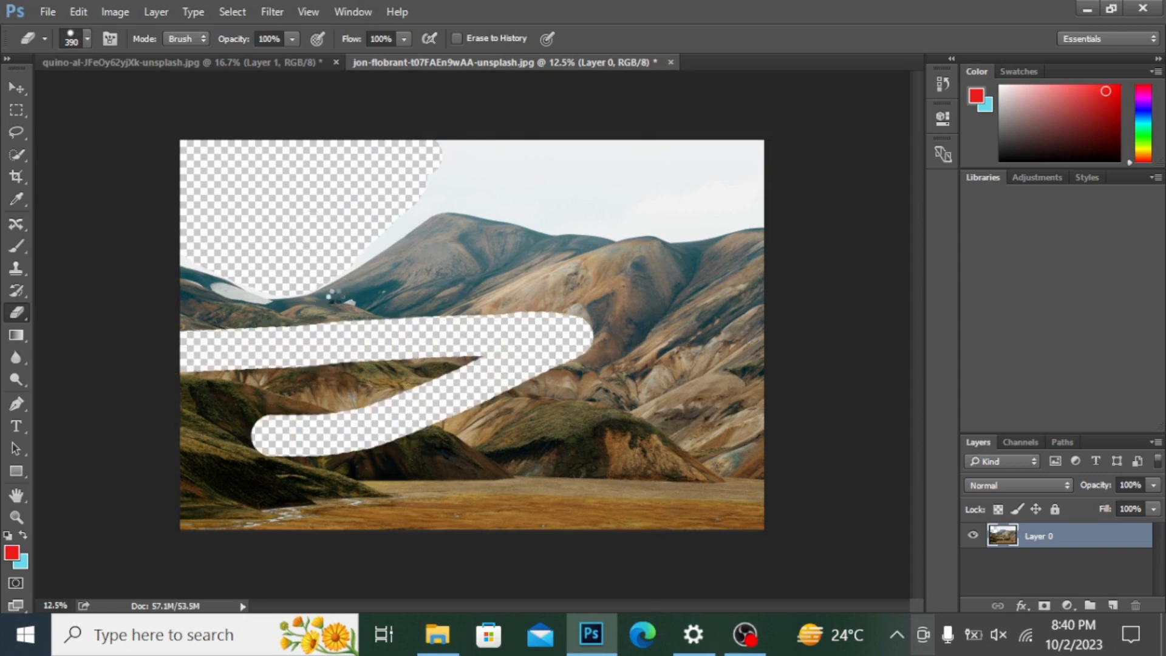
{"action": "mouse_move", "coordinate": [335, 297]}
{"action": "left_mouse_down"}
{"action": "mouse_move", "coordinate": [354, 378]}
{"action": "mouse_move", "coordinate": [448, 378]}
{"action": "mouse_move", "coordinate": [309, 374]}
{"action": "mouse_move", "coordinate": [516, 369]}
{"action": "mouse_move", "coordinate": [236, 422]}
{"action": "mouse_move", "coordinate": [202, 397]}
{"action": "mouse_move", "coordinate": [303, 404]}
{"action": "mouse_move", "coordinate": [186, 404]}
{"action": "left_mouse_up"}
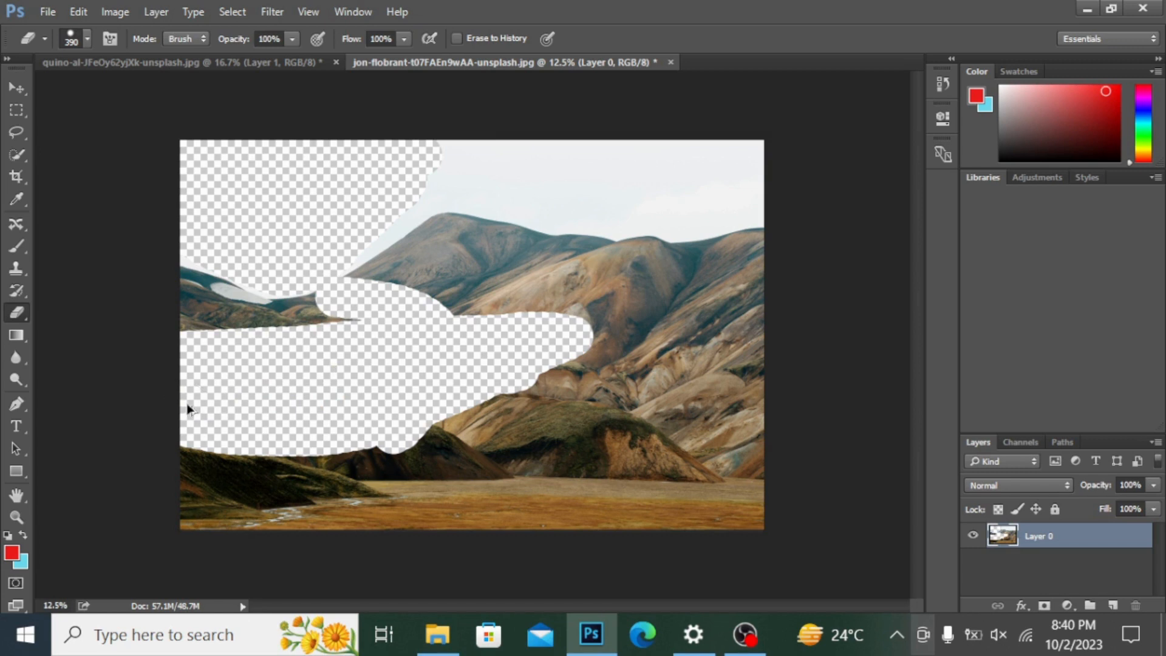
- Undo all the eraser strokes on the mountain photo
{"action": "key", "text": "ctrl+alt+z"}
{"action": "key", "text": "ctrl+alt+z"}
{"action": "key", "text": "ctrl+alt+z"}
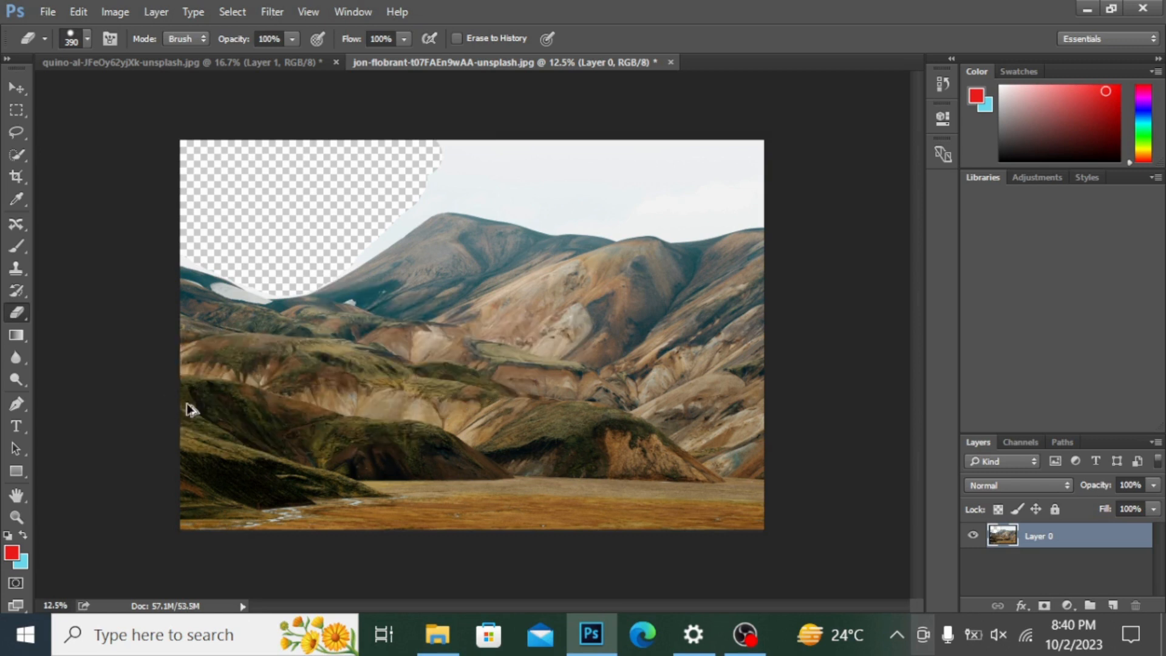
{"action": "key", "text": "ctrl+alt+z"}
{"action": "key", "text": "ctrl+alt+z"}
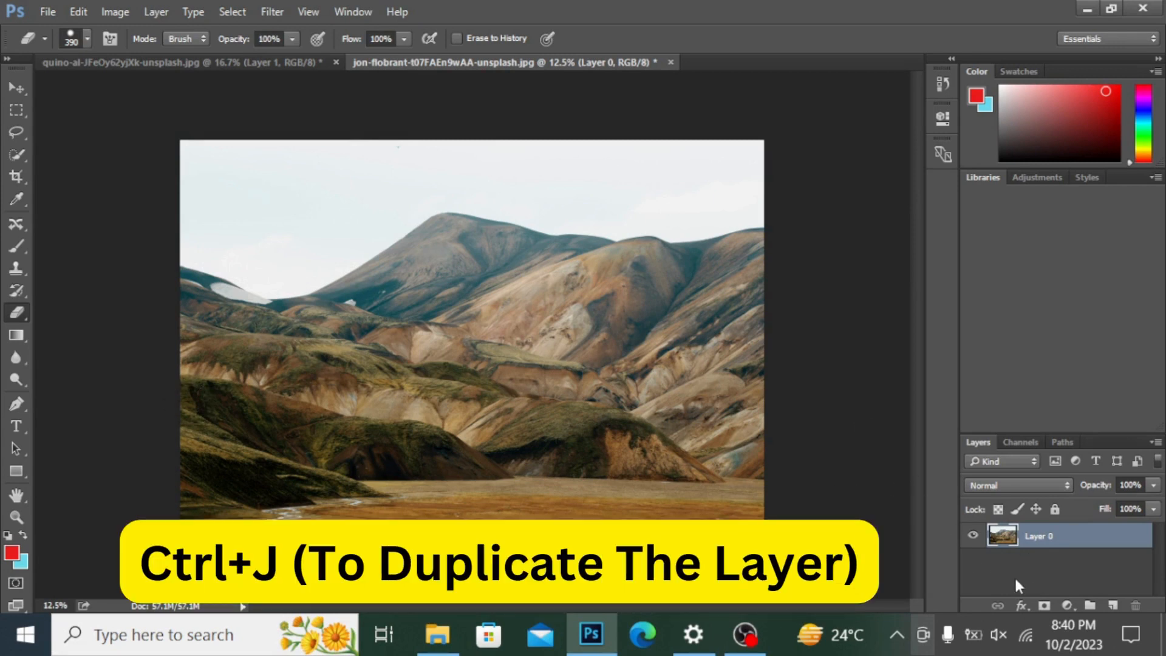
- Duplicate the unlocked mountain photo layer
{"action": "key", "text": "ctrl+j"}
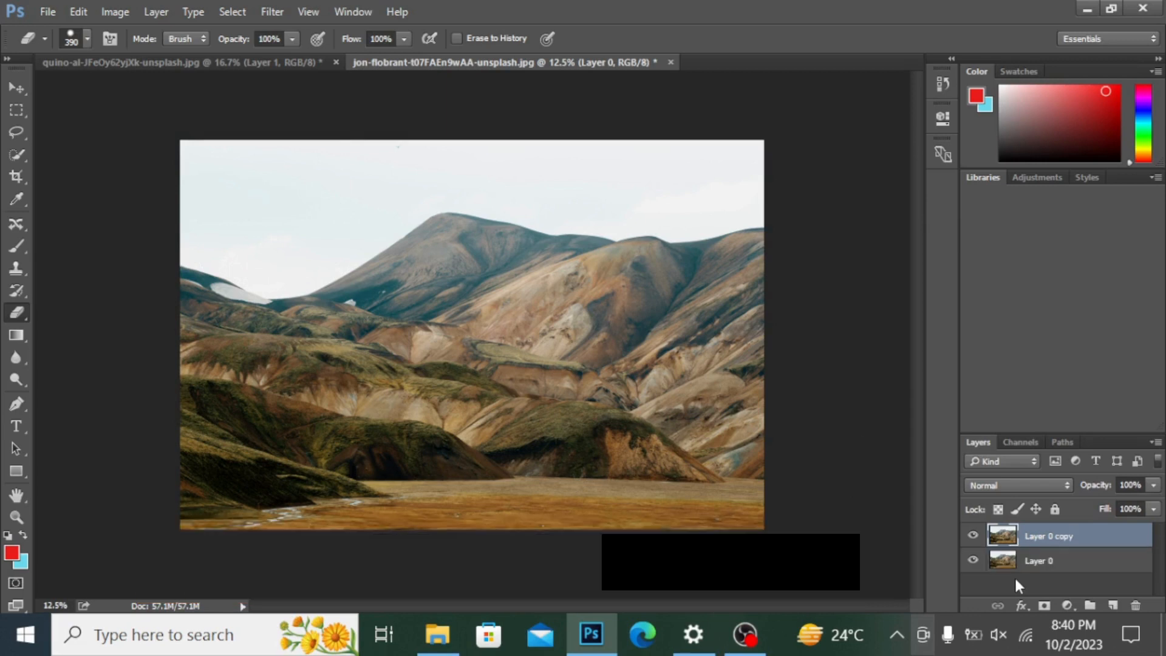
{"action": "right_click", "coordinate": [16, 312]}
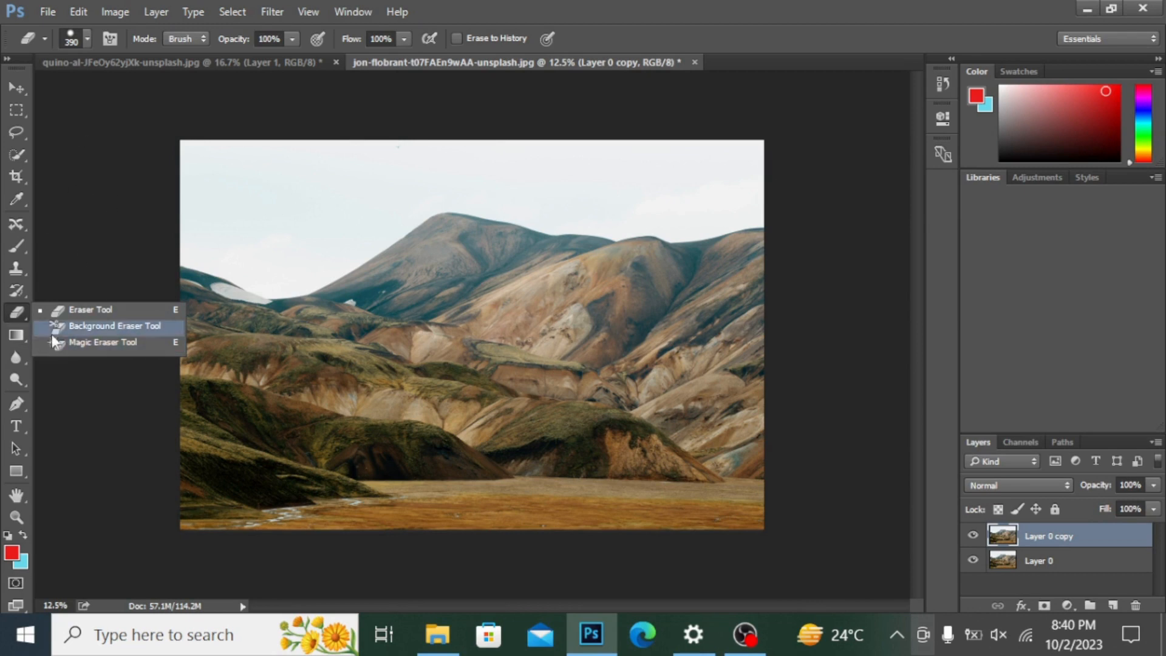
{"action": "left_click", "coordinate": [18, 139]}
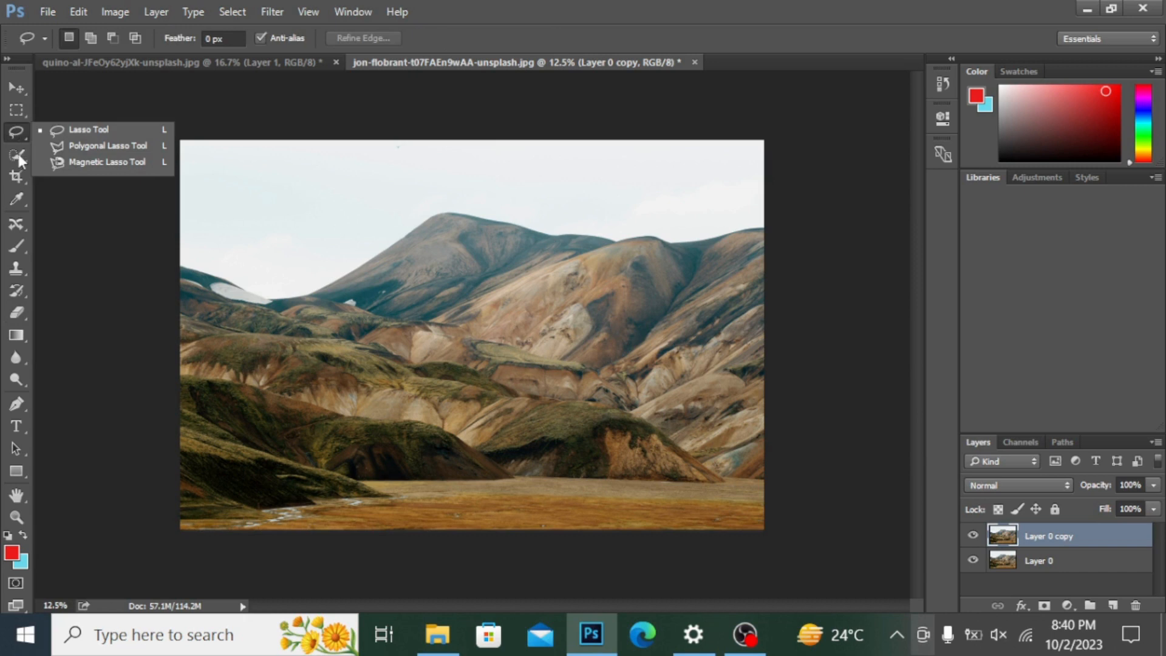
- Try deleting the sky from the duplicate layer with a Magic Wand selection, and undo the deletion and deselect
{"action": "left_click", "coordinate": [18, 155]}
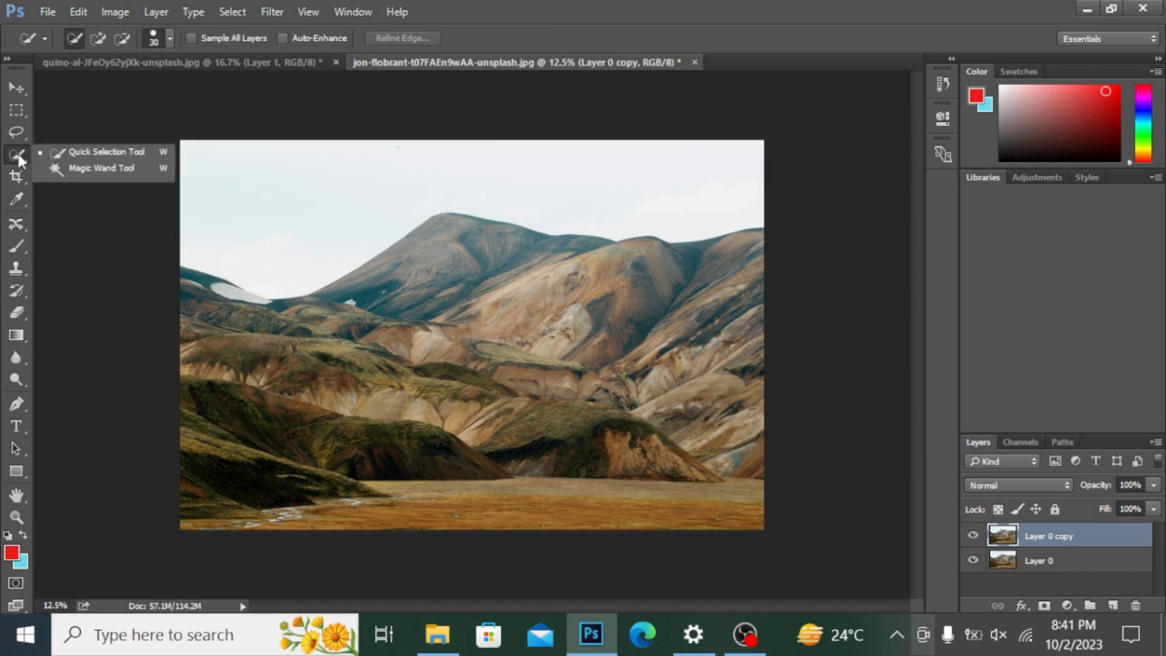
{"action": "left_click", "coordinate": [119, 168]}
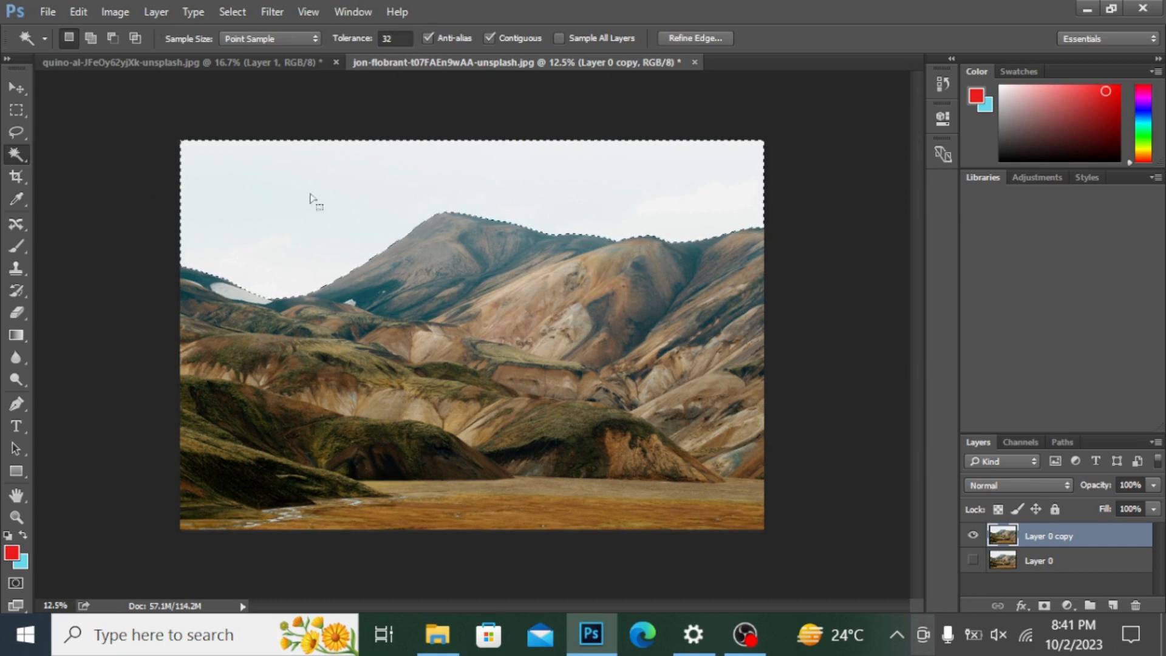
{"action": "left_click", "coordinate": [206, 165]}
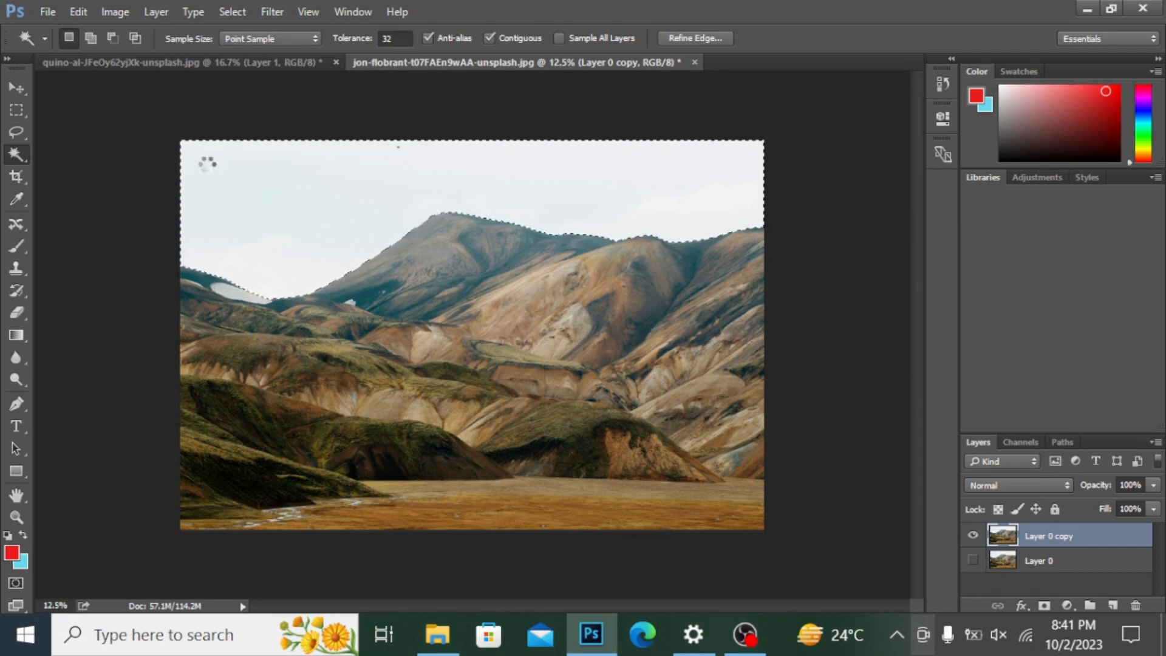
{"action": "key", "text": "Delete"}
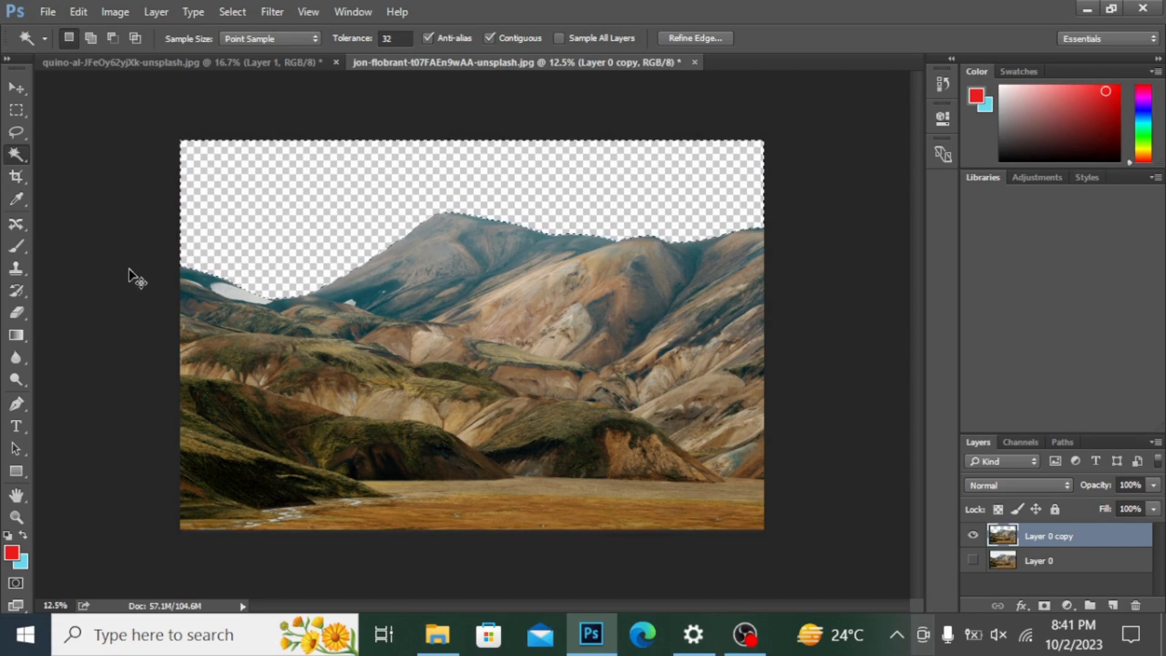
{"action": "key", "text": "ctrl+z"}
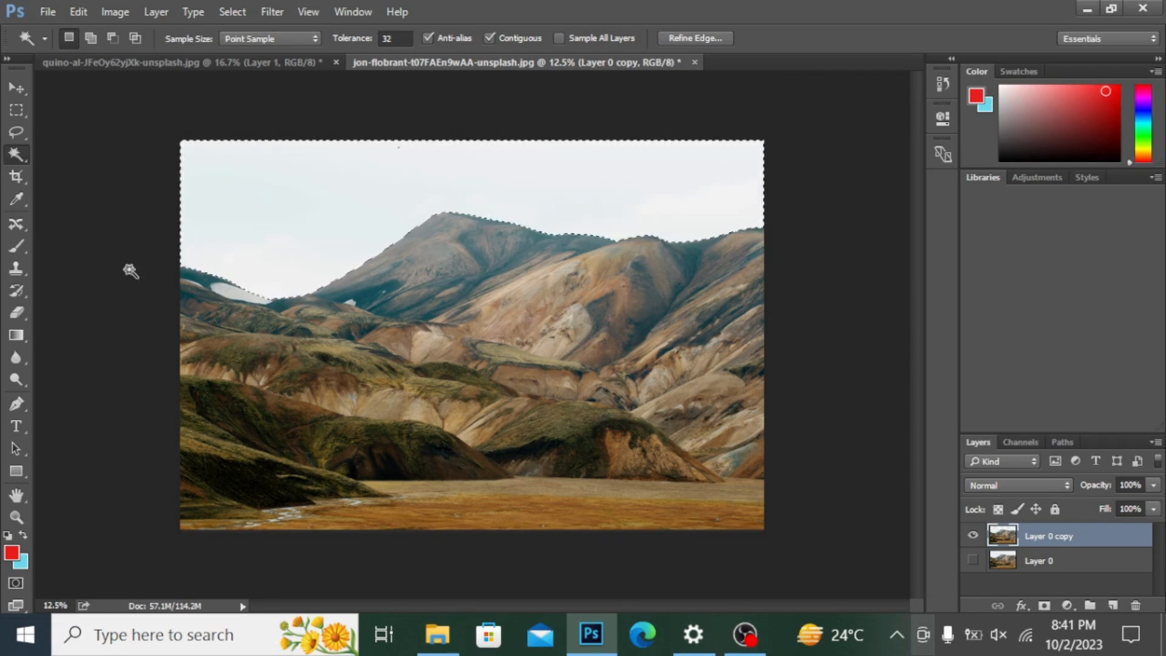
{"action": "key", "text": "ctrl+d"}
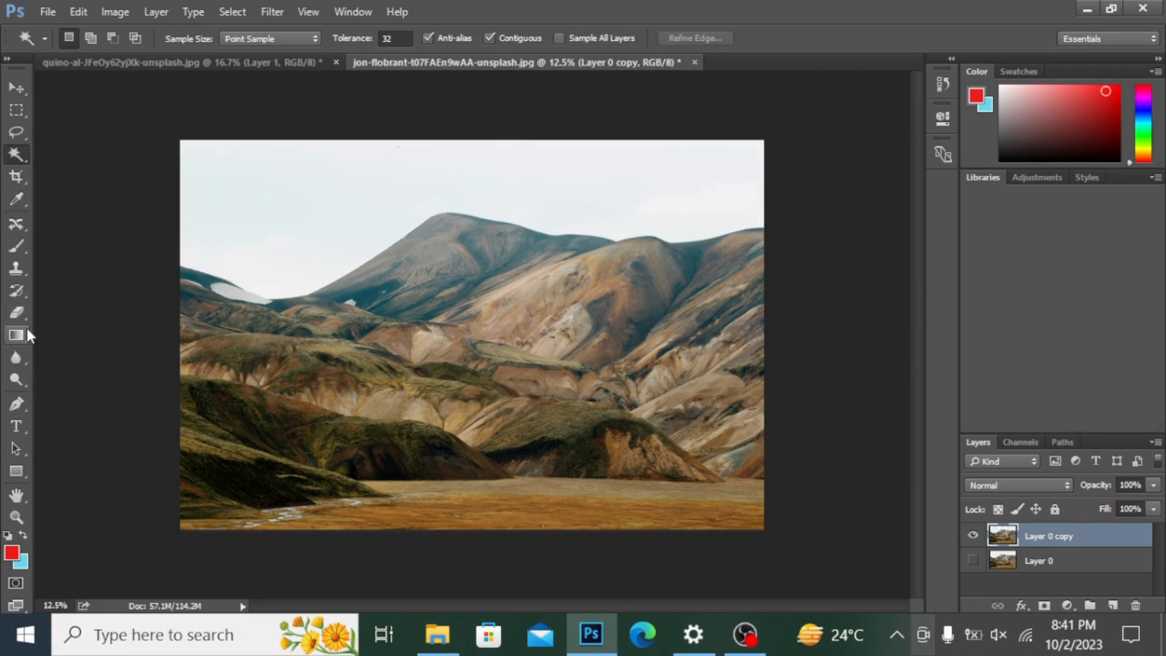
- Erase the sky from the duplicate layer with the Magic Eraser Tool
{"action": "left_click", "coordinate": [18, 312]}
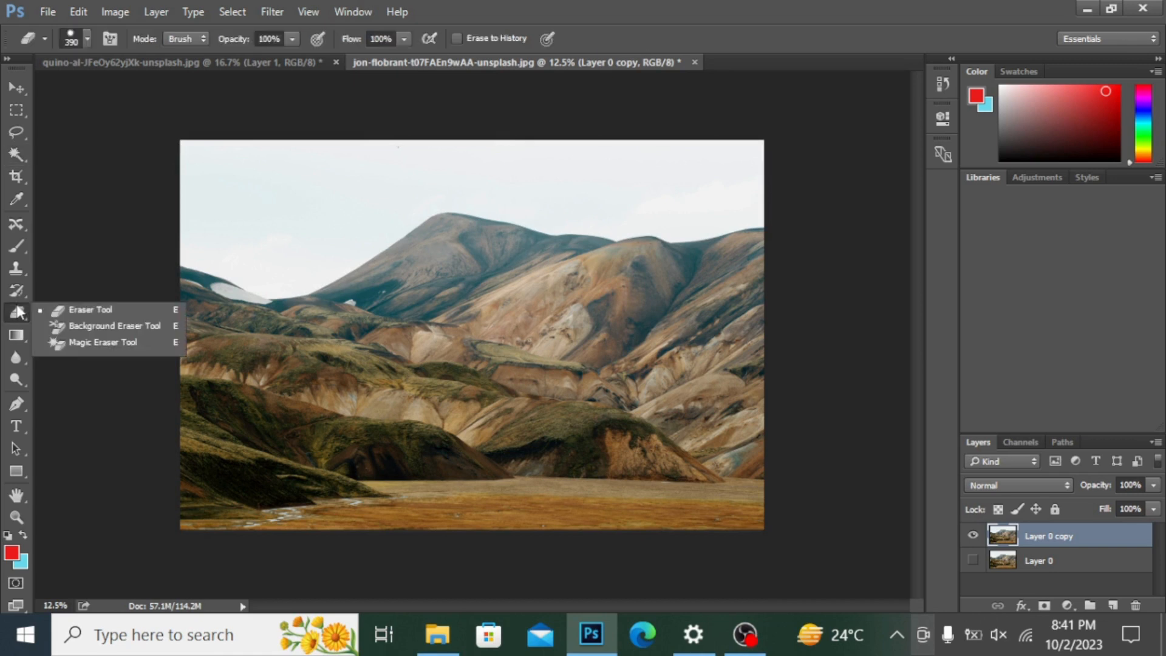
{"action": "left_click", "coordinate": [109, 344]}
{"action": "left_click", "coordinate": [305, 196]}
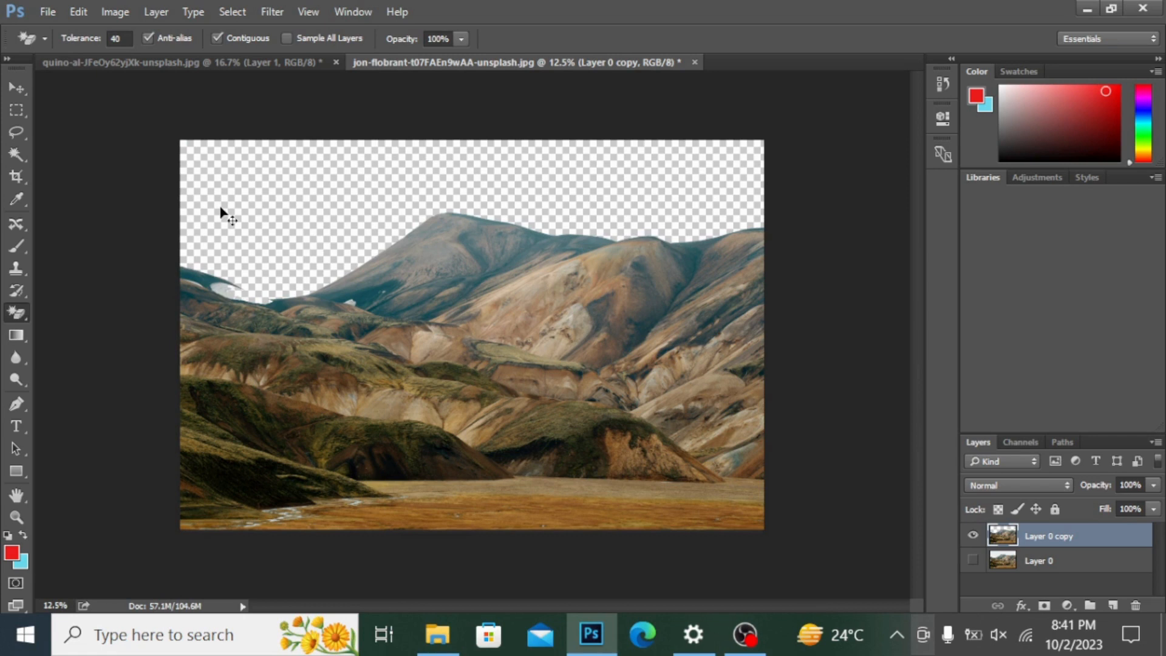
{"action": "key", "text": "ctrl+z"}
{"action": "left_click", "coordinate": [299, 210]}
- Compare the cutout with the original Layer 0 by toggling its visibility, and delete Layer 0
{"action": "left_click", "coordinate": [973, 563]}
{"action": "left_click", "coordinate": [974, 563]}
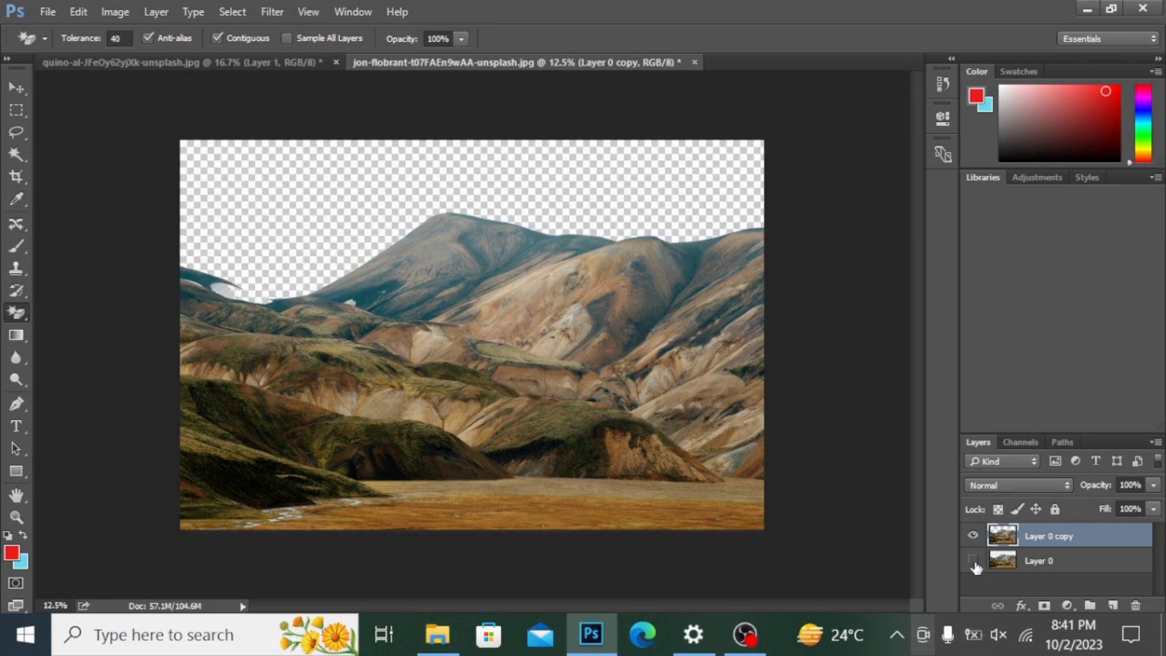
{"action": "left_click", "coordinate": [1079, 568]}
{"action": "key", "text": "Delete"}
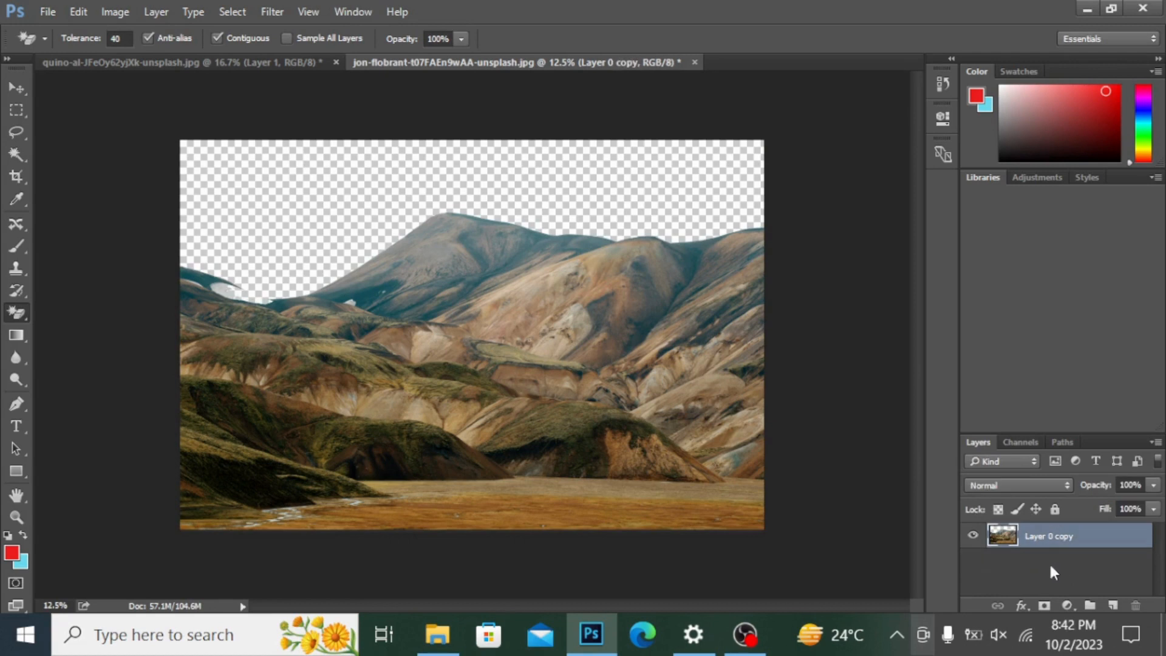
- Add a new layer filled with the light blue background color and place it below the mountain cutout
{"action": "left_click", "coordinate": [1114, 605]}
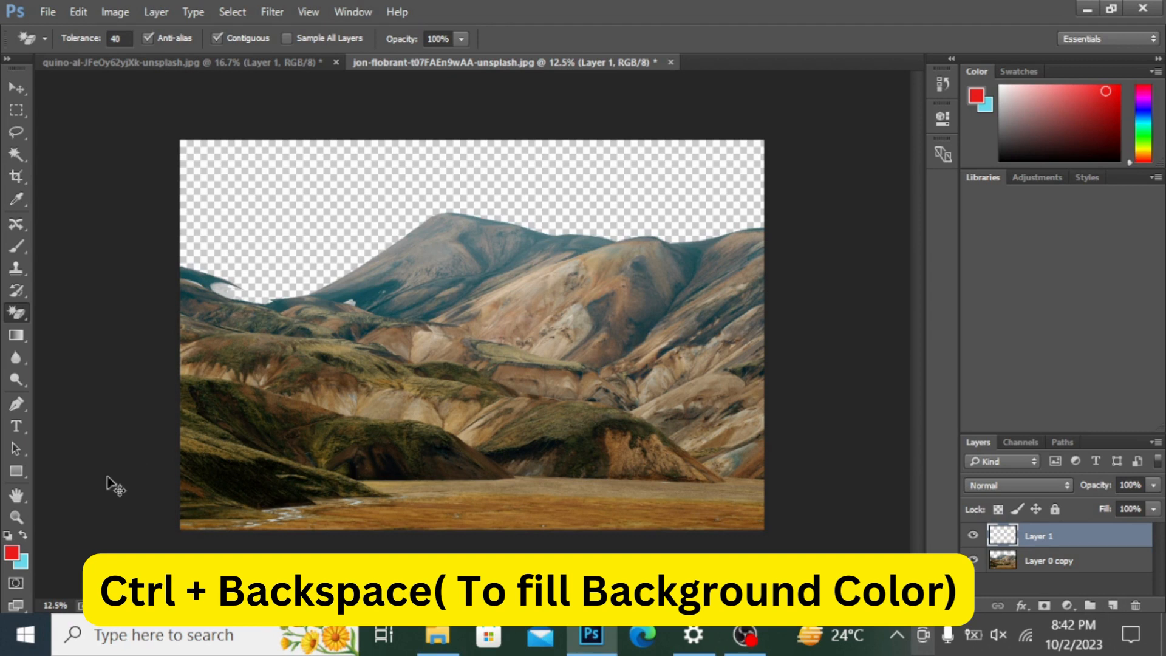
{"action": "key", "text": "ctrl+BackSpace"}
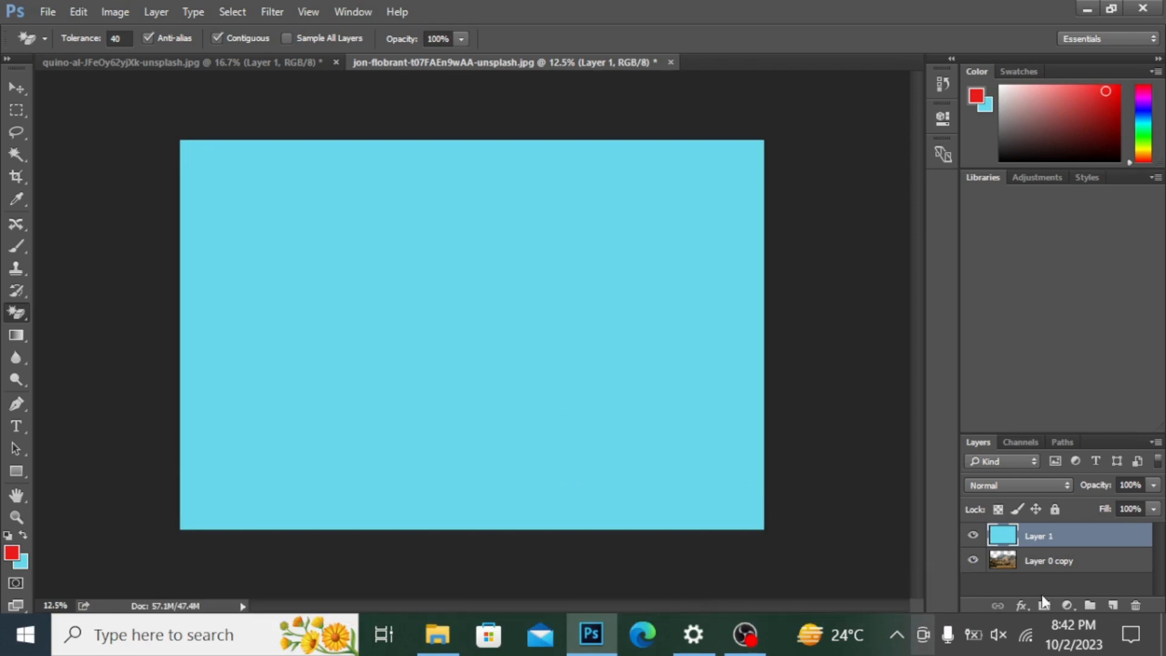
{"action": "left_click_drag", "start_coordinate": [1080, 535], "coordinate": [1075, 562]}
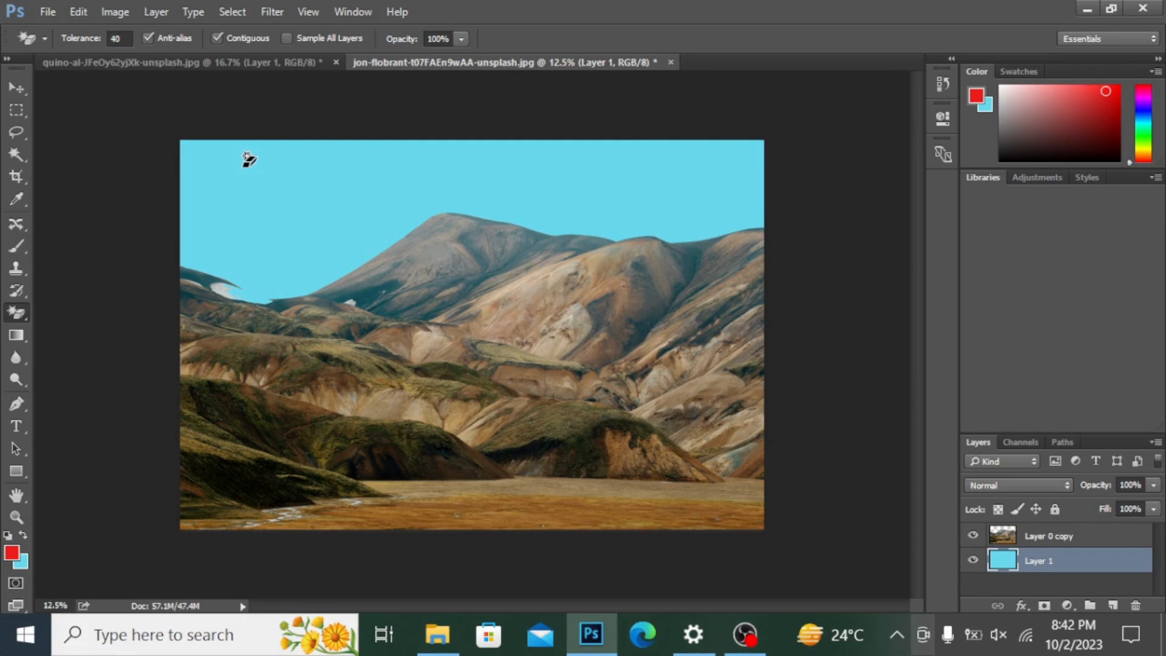
- Delete the light blue layer and step back through the history to before Layer 0 was deleted
{"action": "key", "text": "Delete"}
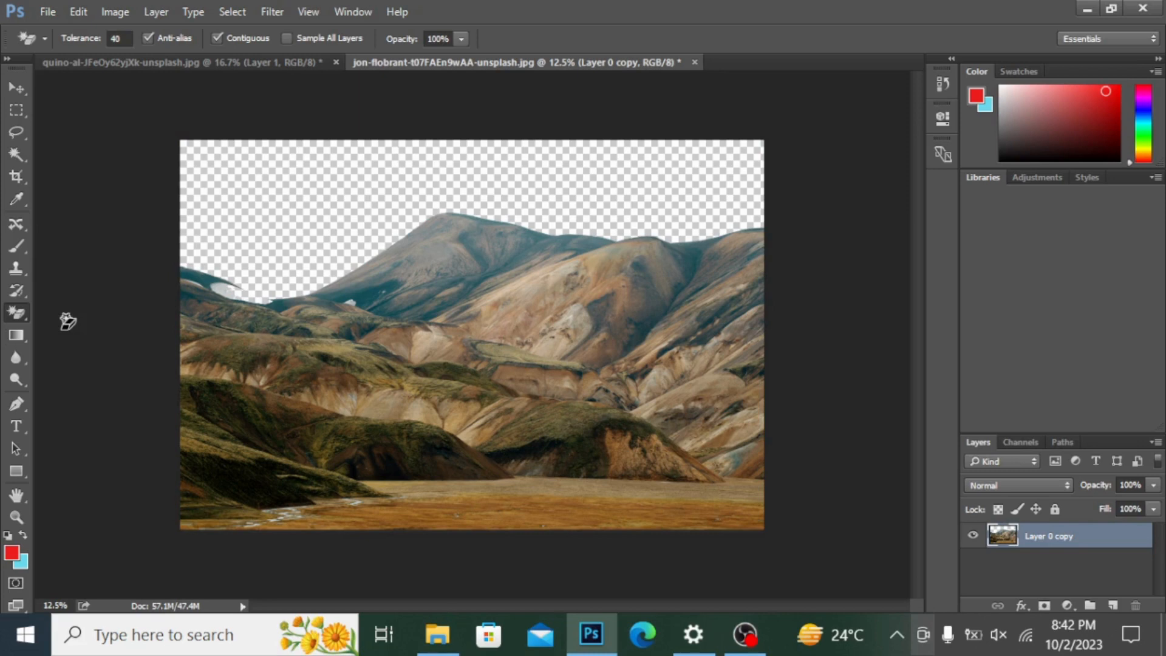
{"action": "key", "text": "ctrl+z"}
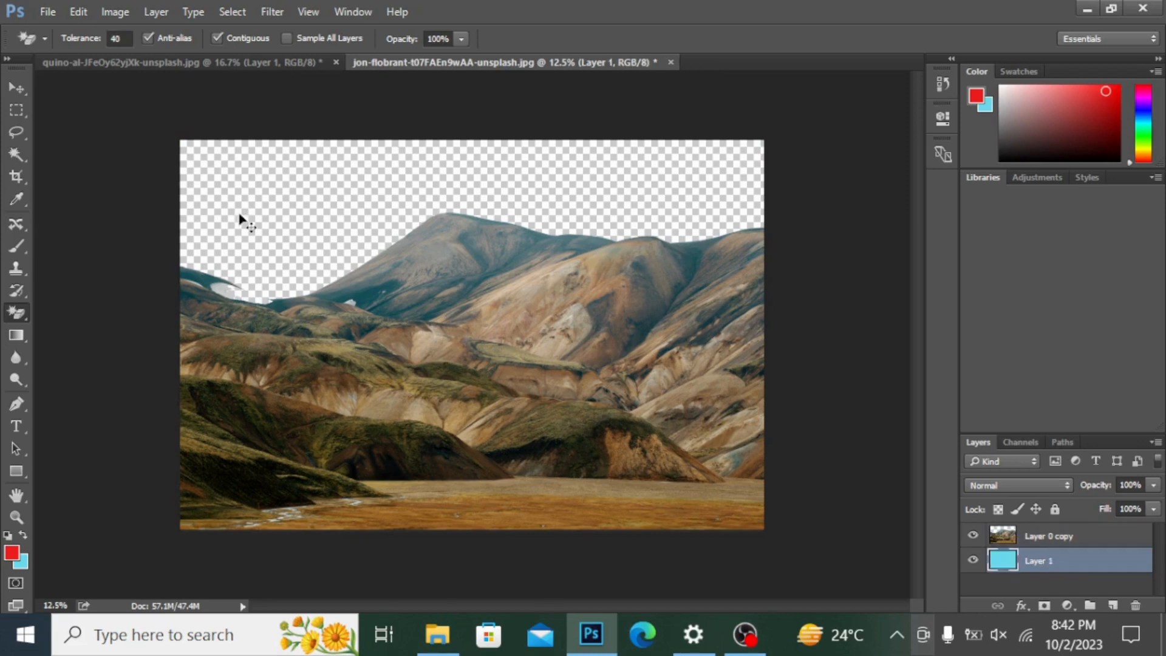
{"action": "key", "text": "ctrl+bracketright"}
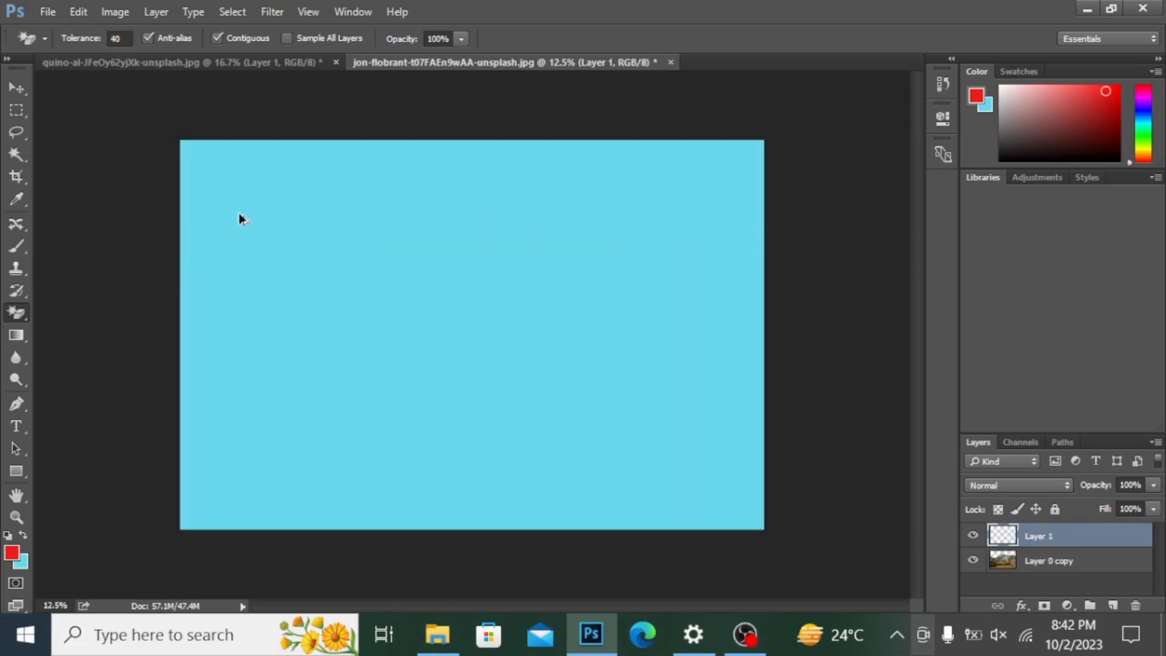
{"action": "key", "text": "Delete"}
{"action": "key", "text": "ctrl+alt+z"}
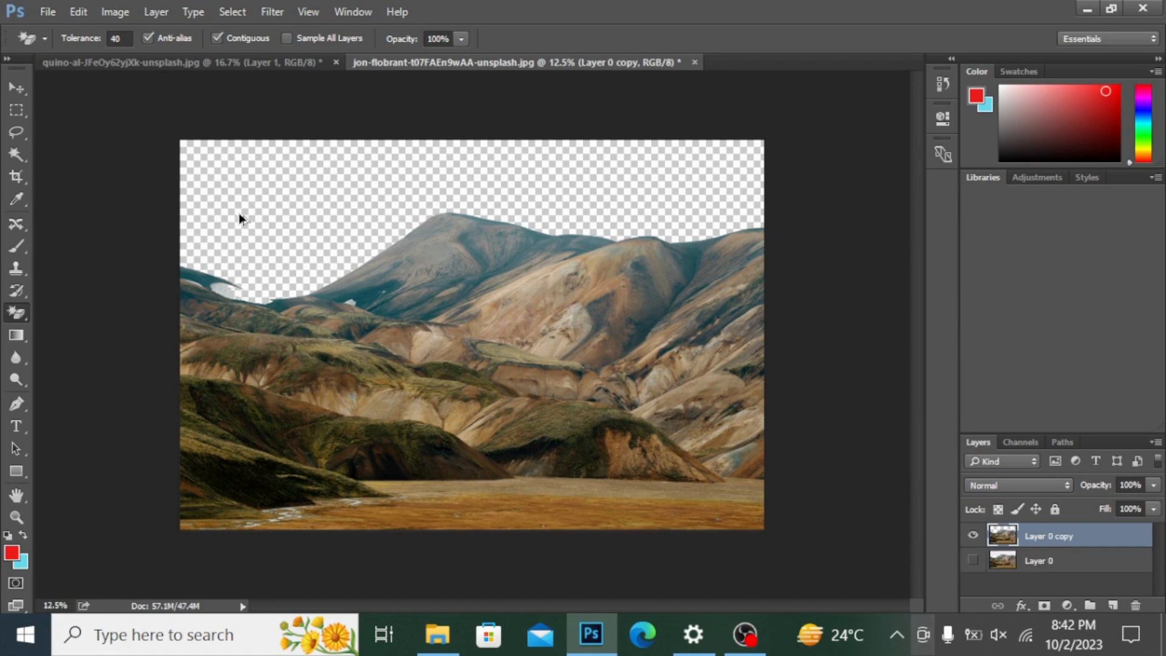
- Undo the Magic Eraser's sky removal on Layer 0 copy, and delete the hidden Layer 0
{"action": "key", "text": "ctrl+alt+z"}
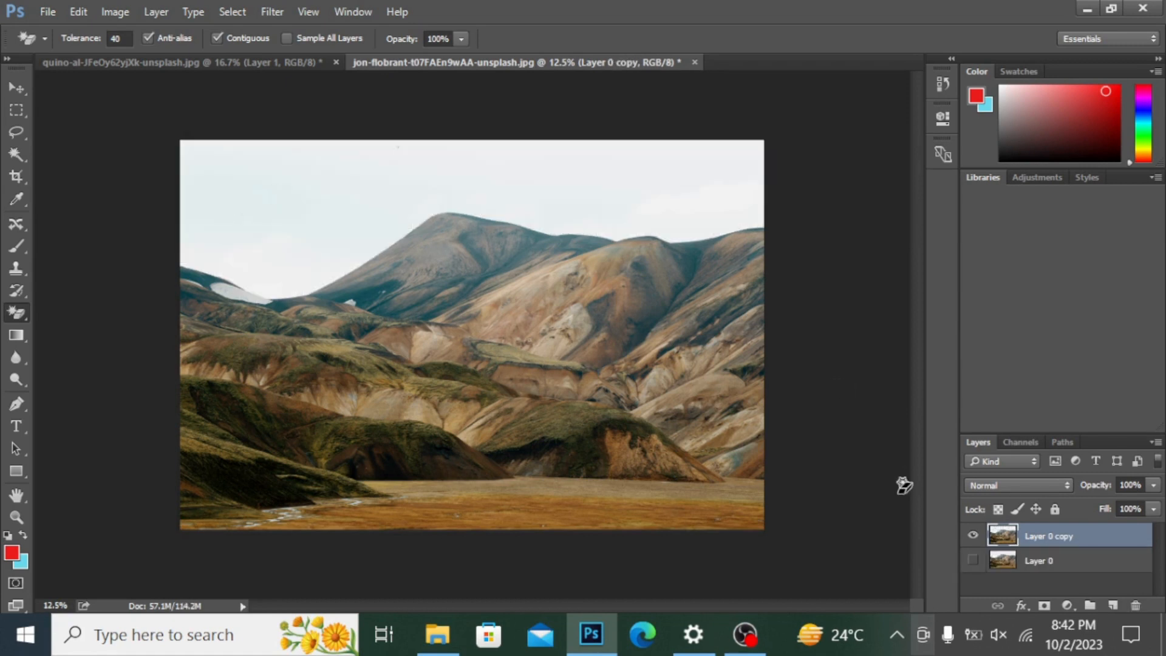
{"action": "left_click", "coordinate": [1028, 565]}
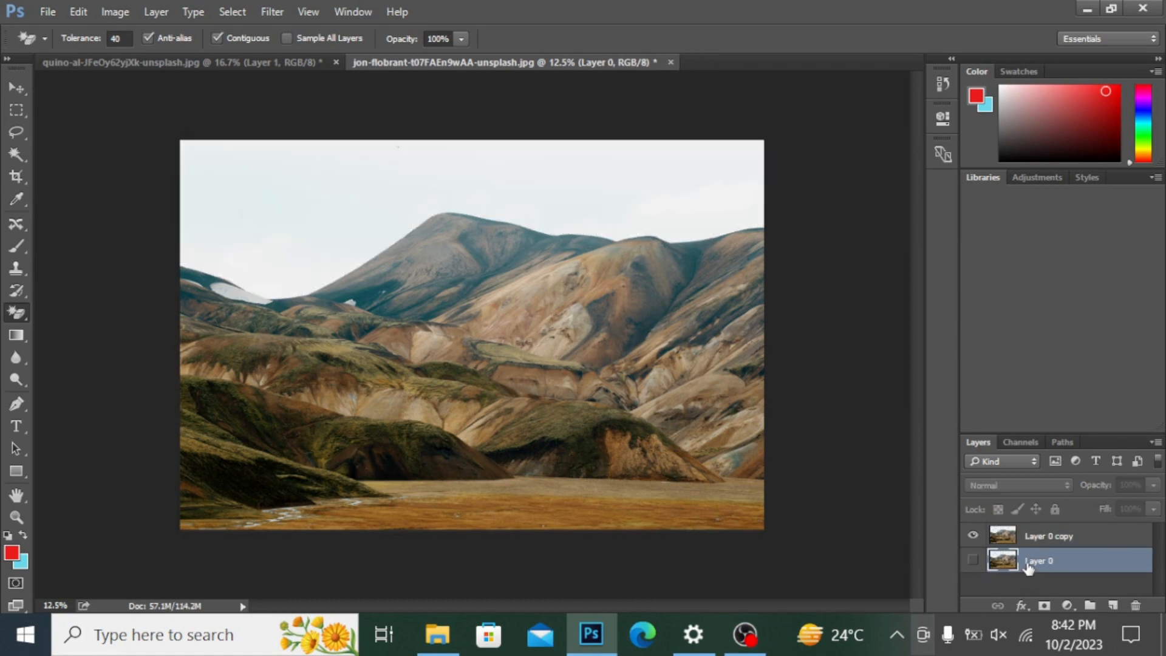
{"action": "key", "text": "Delete"}
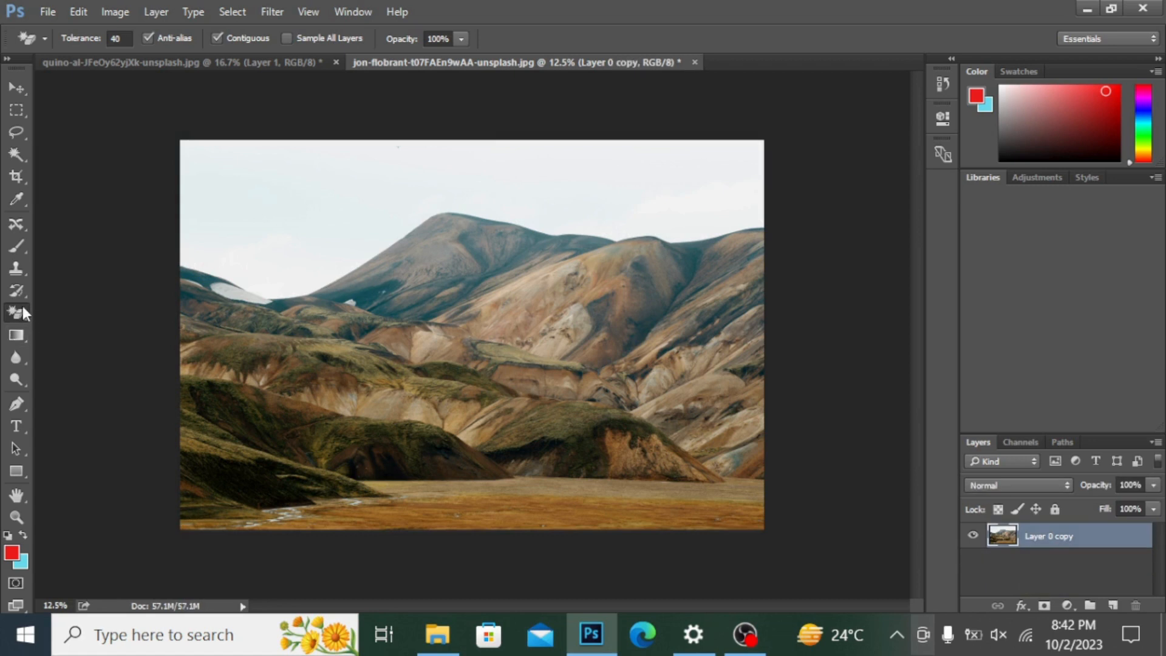
- Choose the Background Eraser Tool, and place a new layer filled with the red foreground color below the mountain photo
{"action": "right_click", "coordinate": [23, 308]}
{"action": "left_click", "coordinate": [87, 325]}
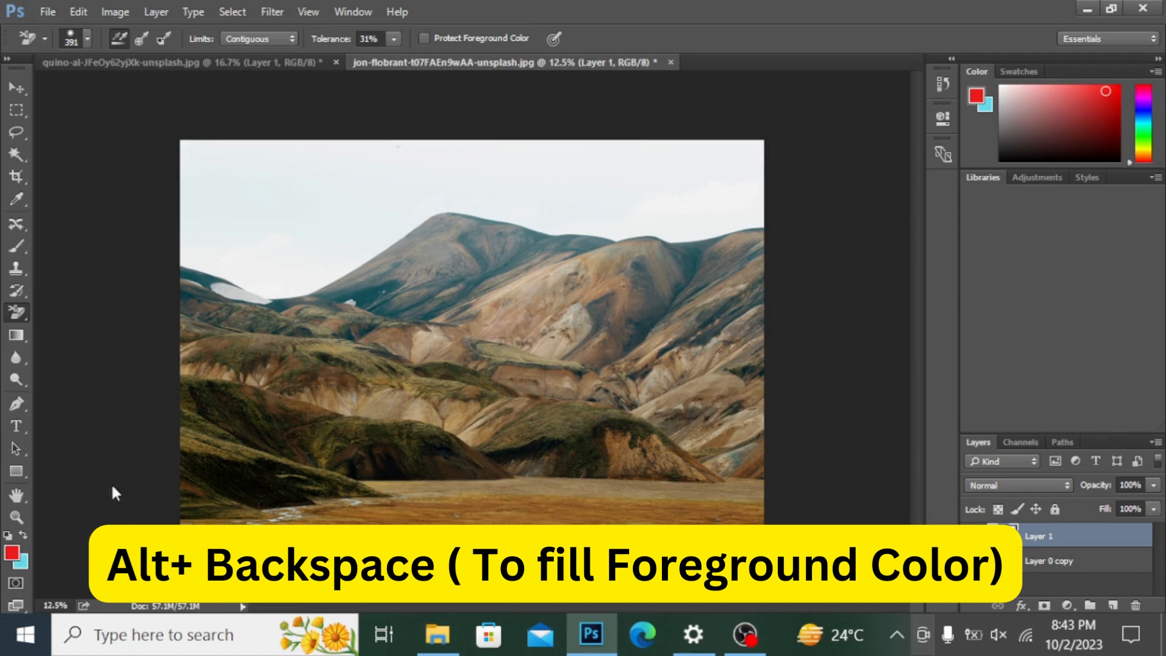
{"action": "key", "text": "alt"}
{"action": "key", "text": "alt+BackSpace"}
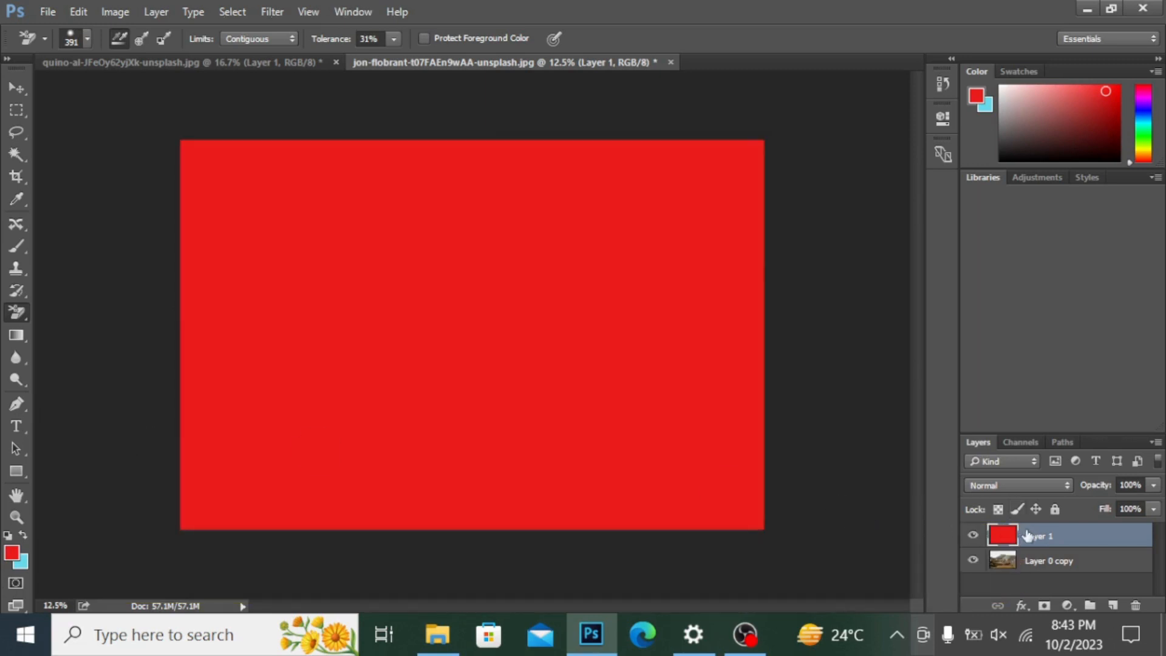
{"action": "left_click_drag", "start_coordinate": [1038, 536], "coordinate": [1035, 569]}
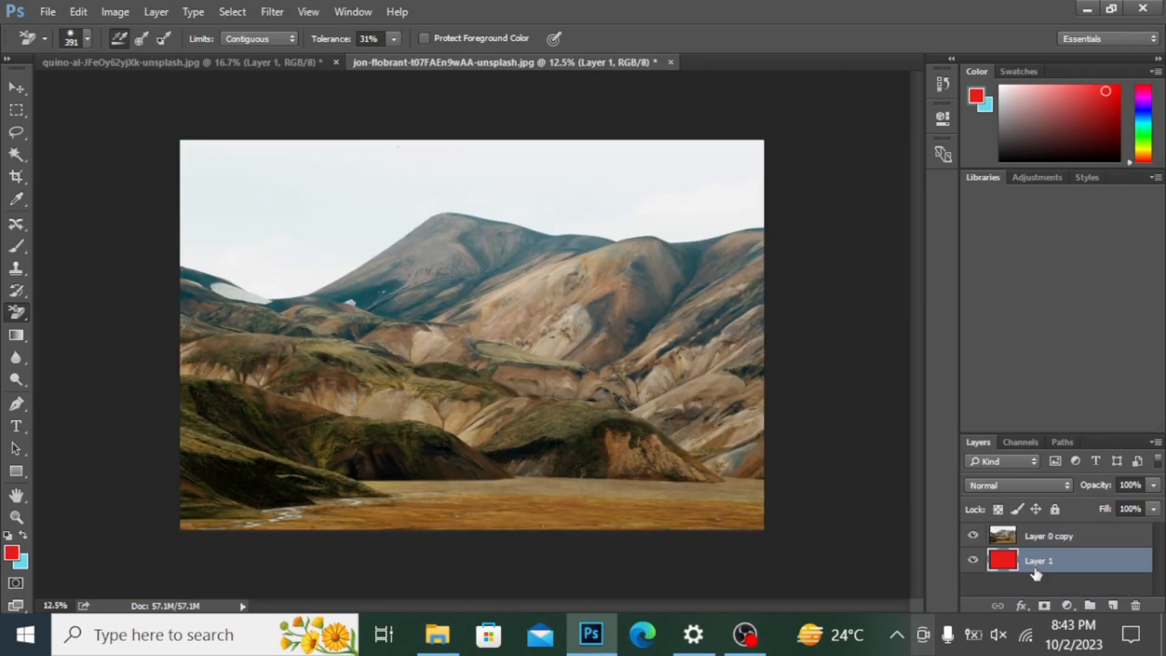
- Erase sky on Layer 0 copy with the Background Eraser, in the photo's upper-left corner and along the far-left ridge
{"action": "left_click", "coordinate": [1074, 533]}
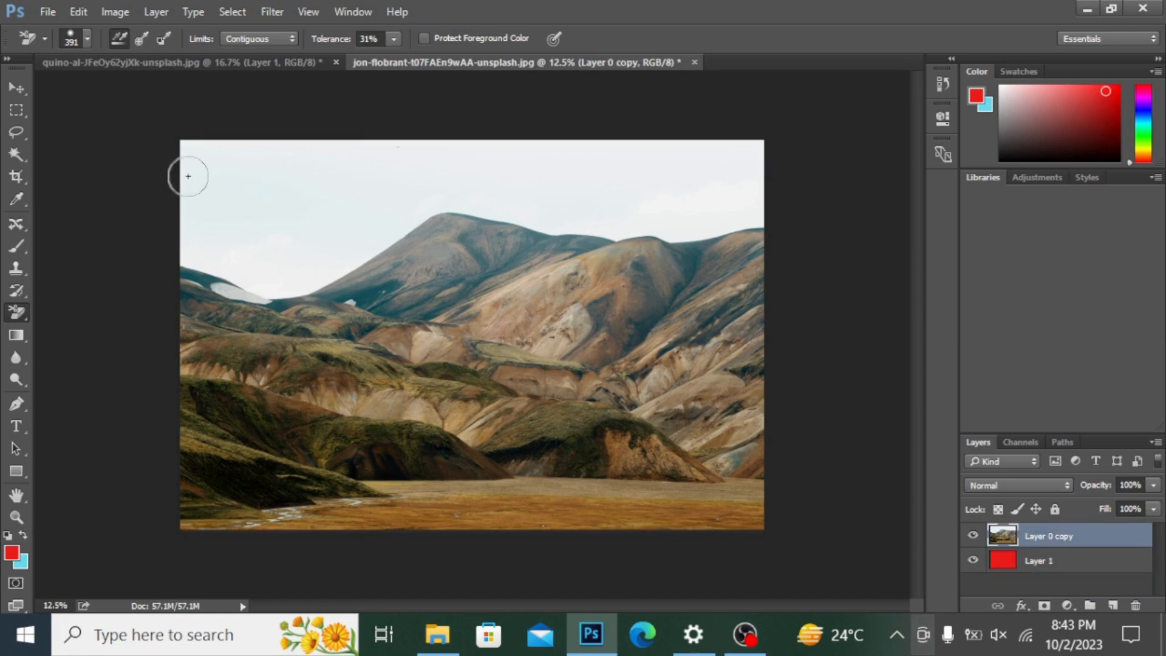
{"action": "mouse_move", "coordinate": [183, 159]}
{"action": "left_mouse_down"}
{"action": "mouse_move", "coordinate": [288, 158]}
{"action": "mouse_move", "coordinate": [261, 157]}
{"action": "left_mouse_up"}
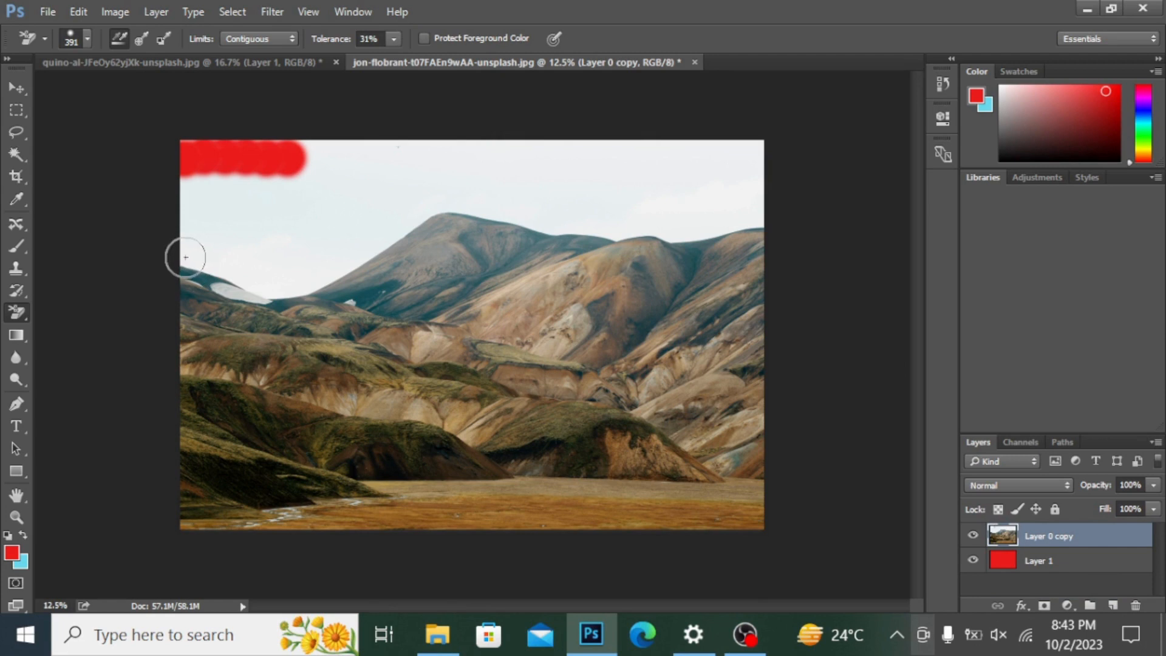
{"action": "left_click_drag", "start_coordinate": [181, 258], "coordinate": [247, 274]}
{"action": "key", "text": "ctrl+z"}
{"action": "left_click_drag", "start_coordinate": [182, 256], "coordinate": [235, 266]}
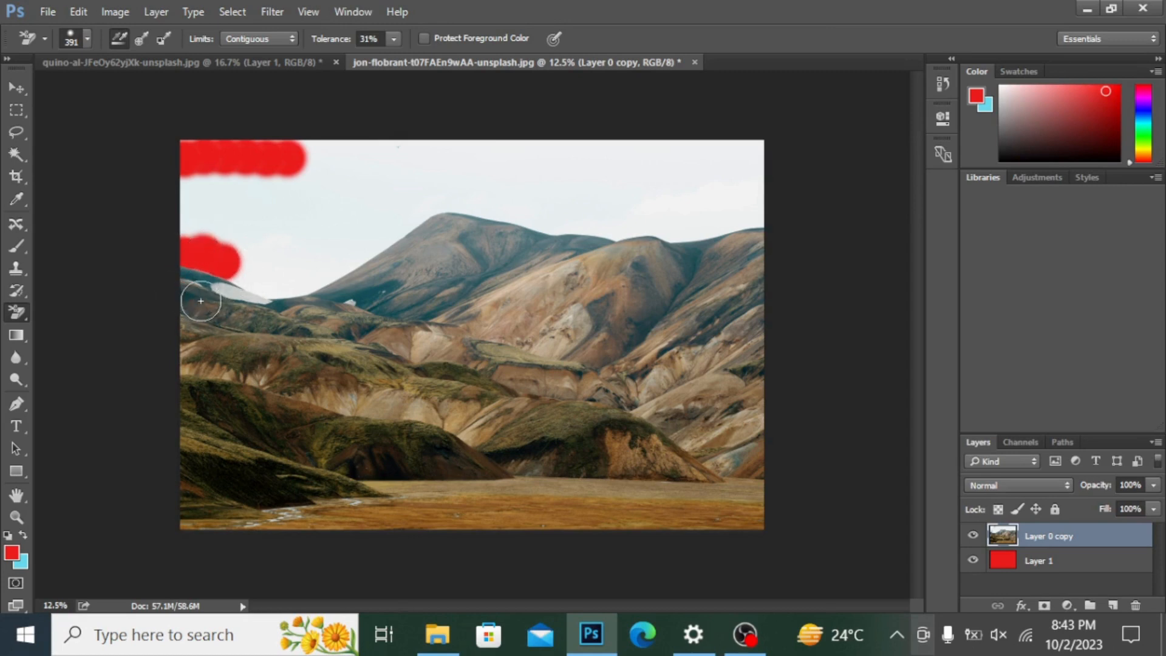
- Undo a test erase across the left slope, and extend the erased sky strip along the ridge toward the main peak
{"action": "mouse_move", "coordinate": [200, 279]}
{"action": "left_mouse_down"}
{"action": "mouse_move", "coordinate": [177, 298]}
{"action": "mouse_move", "coordinate": [209, 296]}
{"action": "left_mouse_up"}
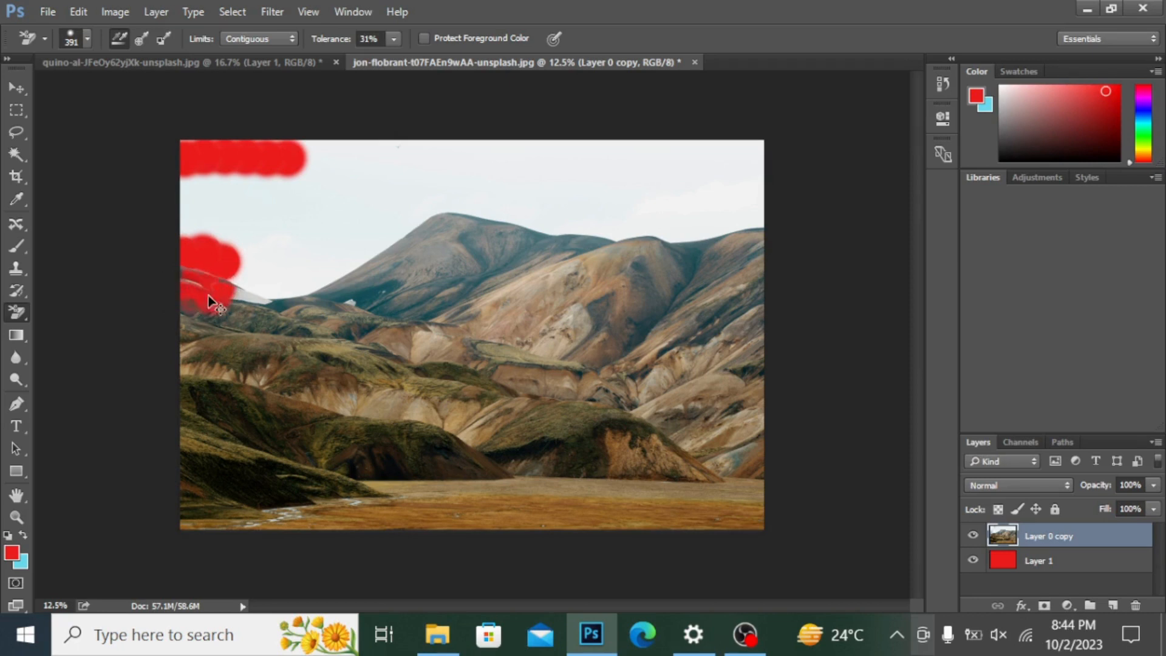
{"action": "key", "text": "ctrl+z"}
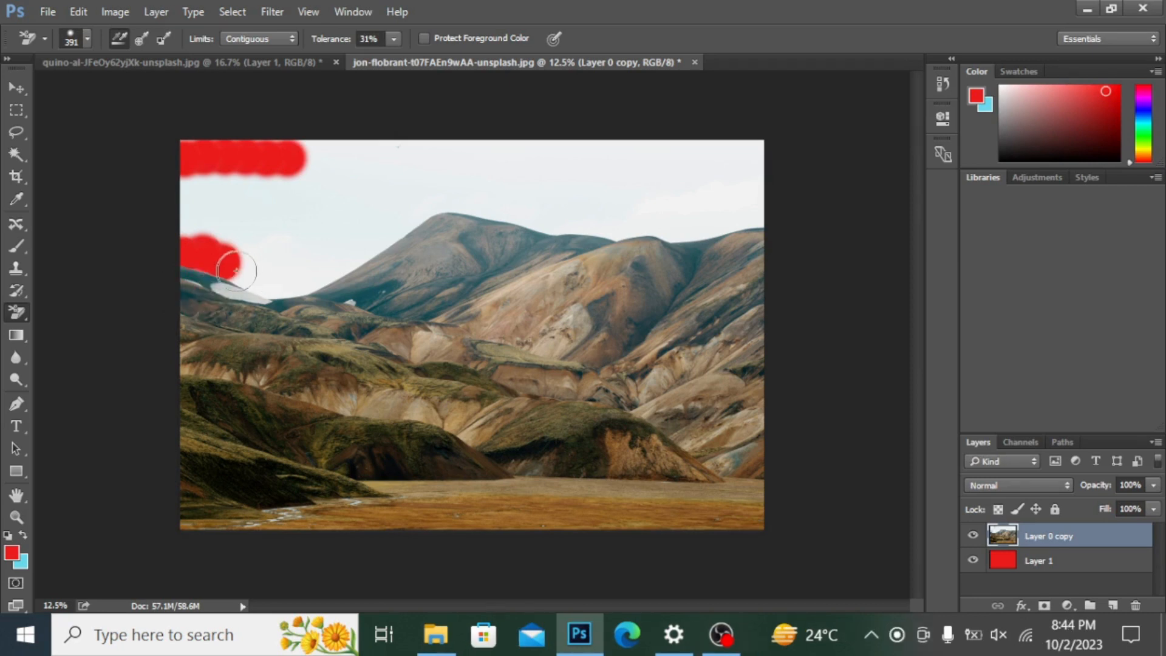
{"action": "mouse_move", "coordinate": [237, 271]}
{"action": "left_mouse_down"}
{"action": "mouse_move", "coordinate": [286, 276]}
{"action": "mouse_move", "coordinate": [231, 265]}
{"action": "mouse_move", "coordinate": [235, 278]}
{"action": "left_mouse_up"}
{"action": "key", "text": "ctrl+z"}
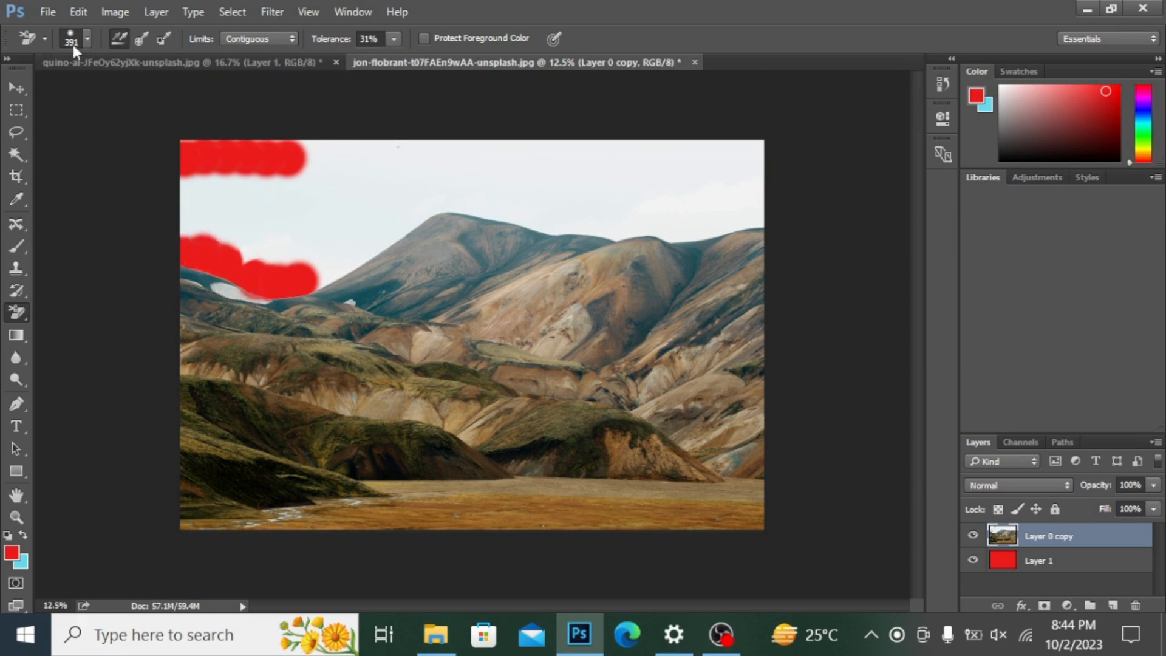
- Set the Background Eraser hardness to 48% and erase the sky strip along the ridge, over the main peak to the photo's right edge
{"action": "left_click", "coordinate": [88, 41]}
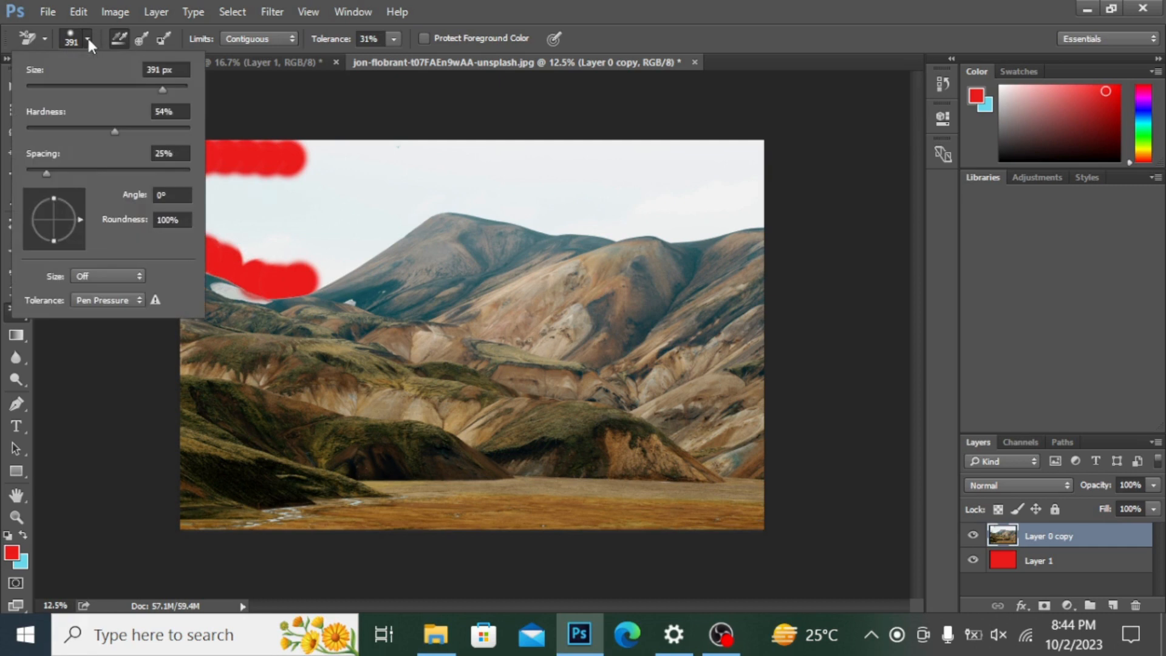
{"action": "left_click", "coordinate": [105, 130]}
{"action": "left_click_drag", "start_coordinate": [320, 271], "coordinate": [395, 220]}
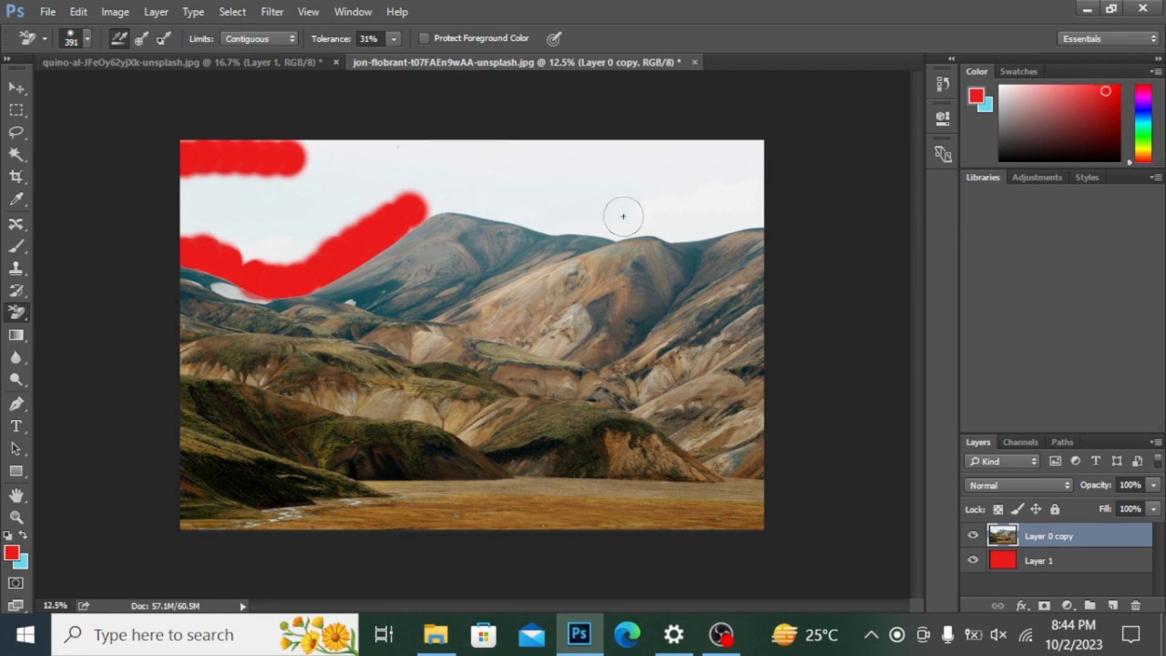
{"action": "left_click", "coordinate": [760, 220]}
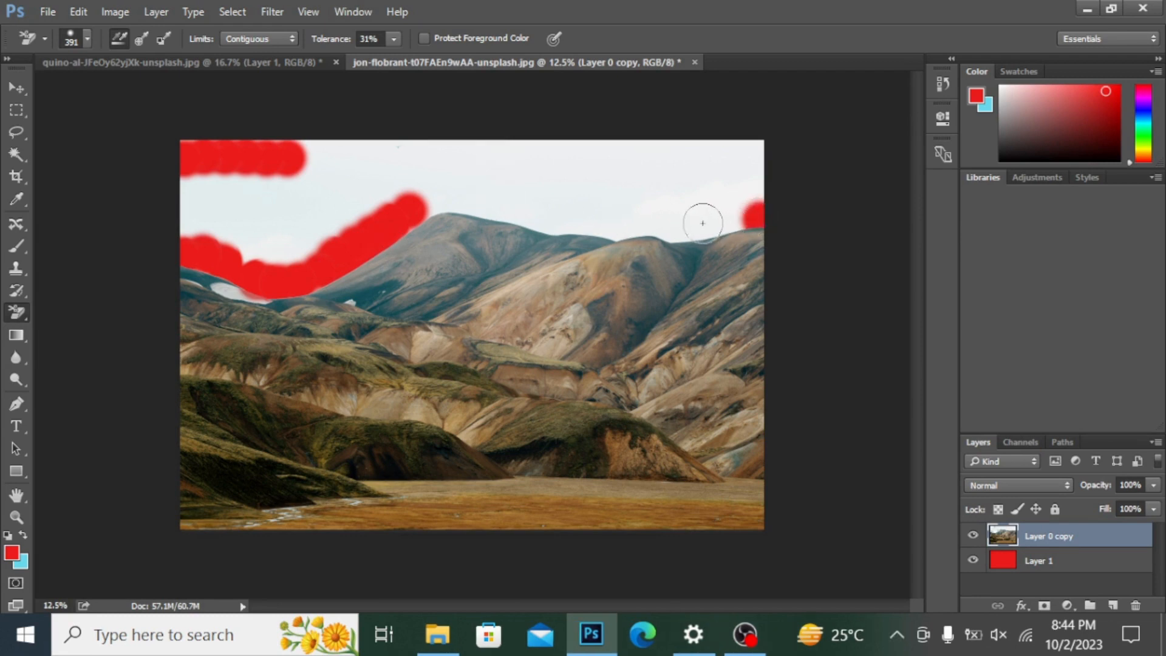
{"action": "left_click_drag", "start_coordinate": [674, 232], "coordinate": [749, 217]}
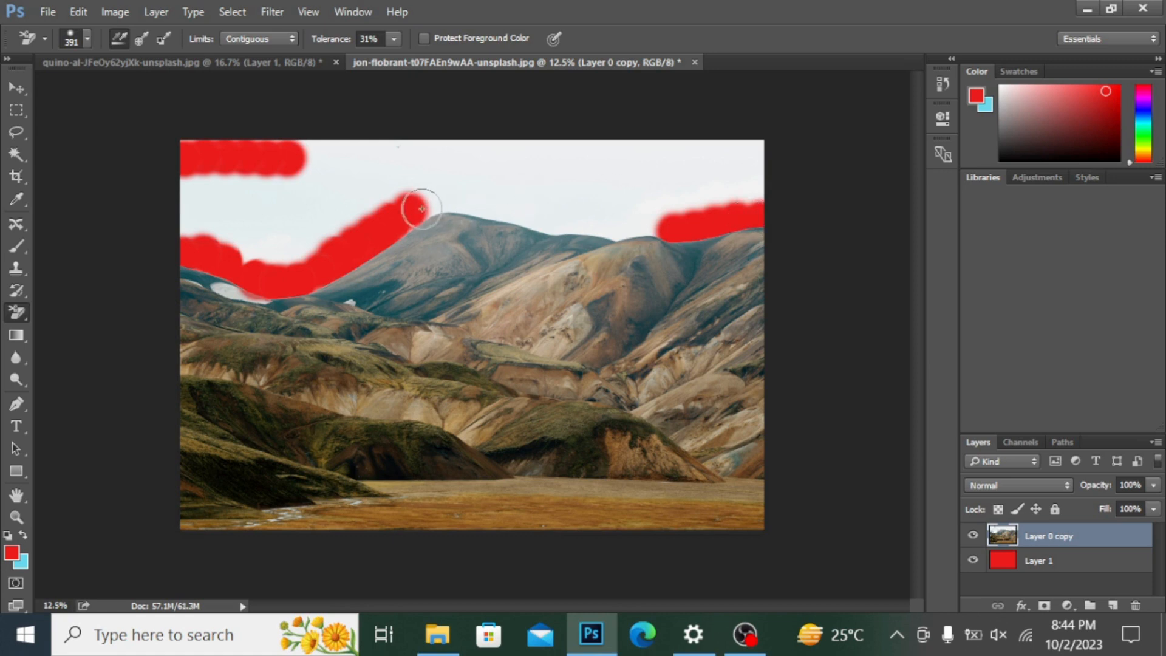
{"action": "mouse_move", "coordinate": [411, 209]}
{"action": "left_mouse_down"}
{"action": "mouse_move", "coordinate": [438, 195]}
{"action": "mouse_move", "coordinate": [648, 224]}
{"action": "mouse_move", "coordinate": [620, 237]}
{"action": "left_mouse_up"}
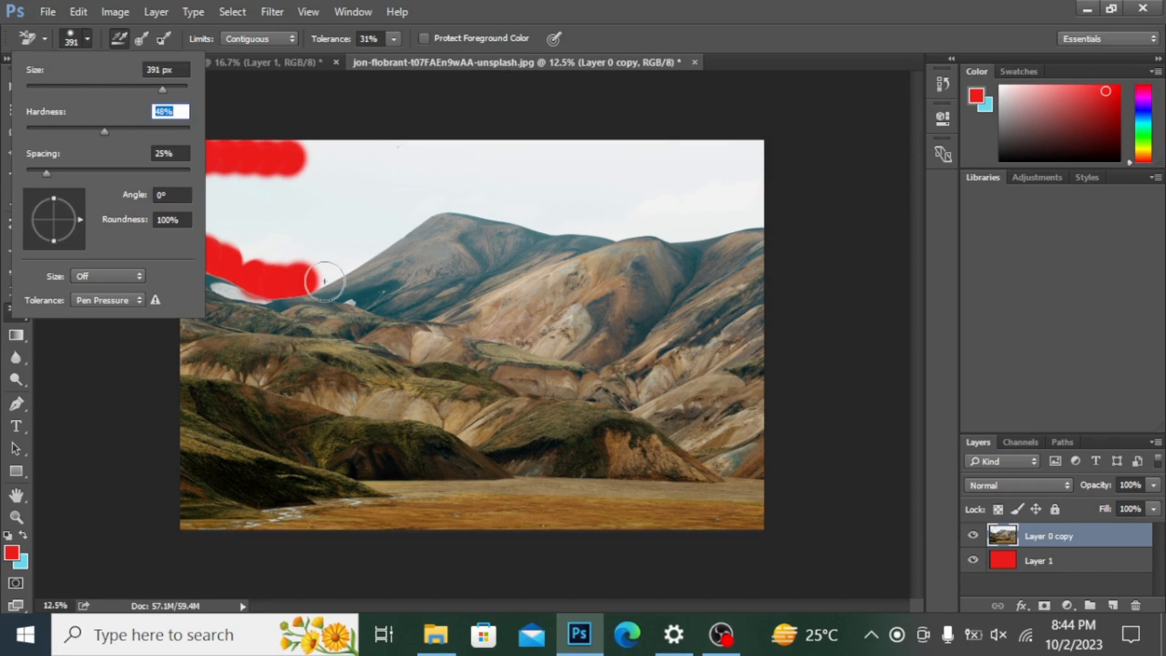
{"action": "left_click", "coordinate": [313, 273]}
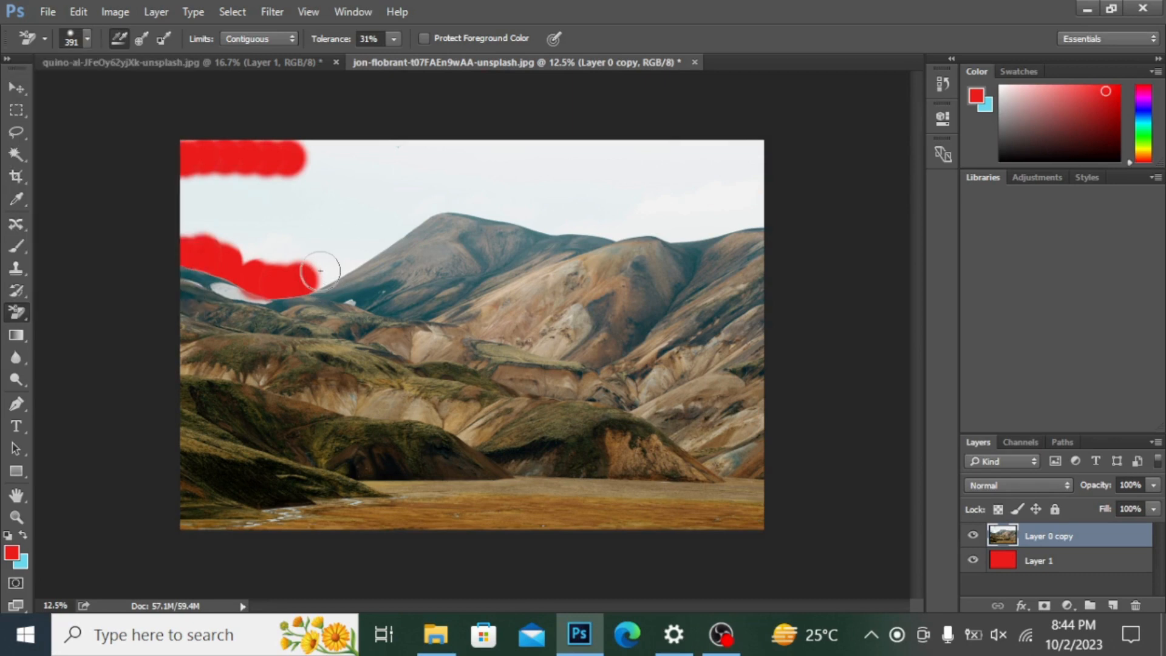
{"action": "left_click_drag", "start_coordinate": [313, 273], "coordinate": [411, 202]}
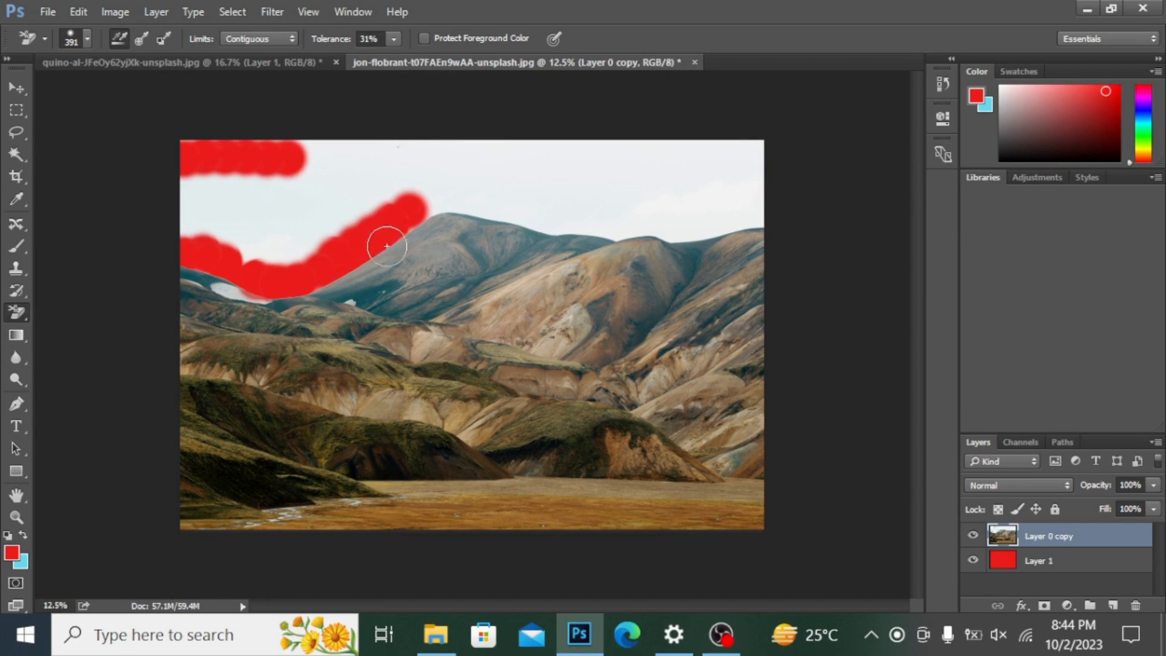
{"action": "left_click", "coordinate": [752, 218]}
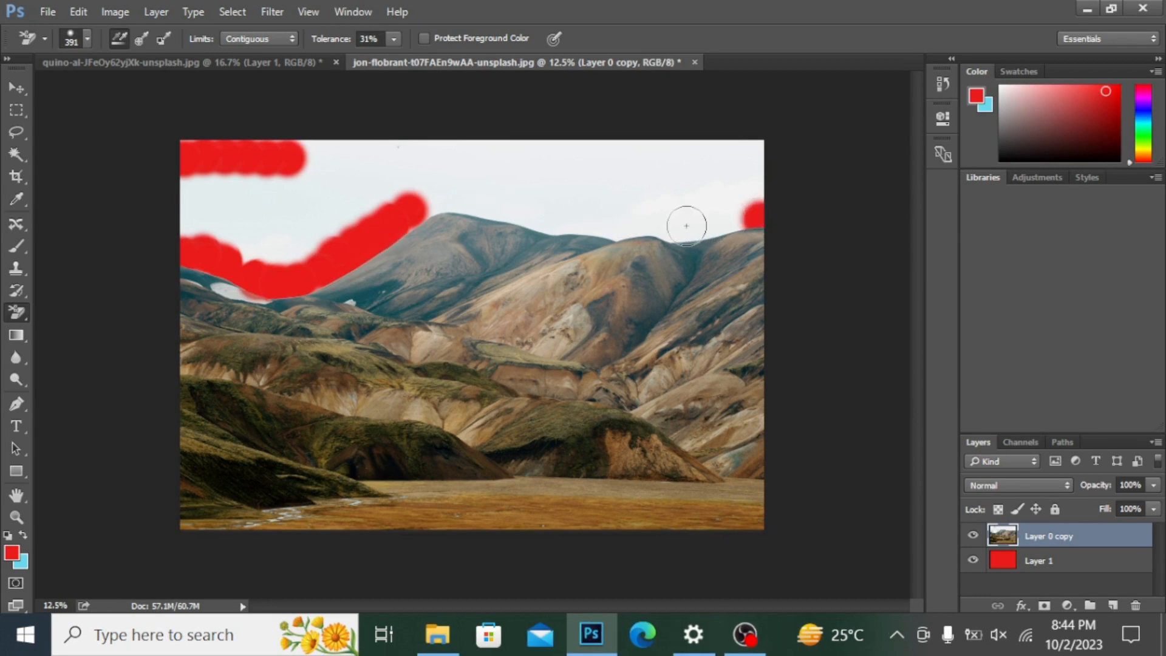
{"action": "left_click_drag", "start_coordinate": [674, 231], "coordinate": [749, 218]}
{"action": "left_click_drag", "start_coordinate": [450, 195], "coordinate": [665, 214]}
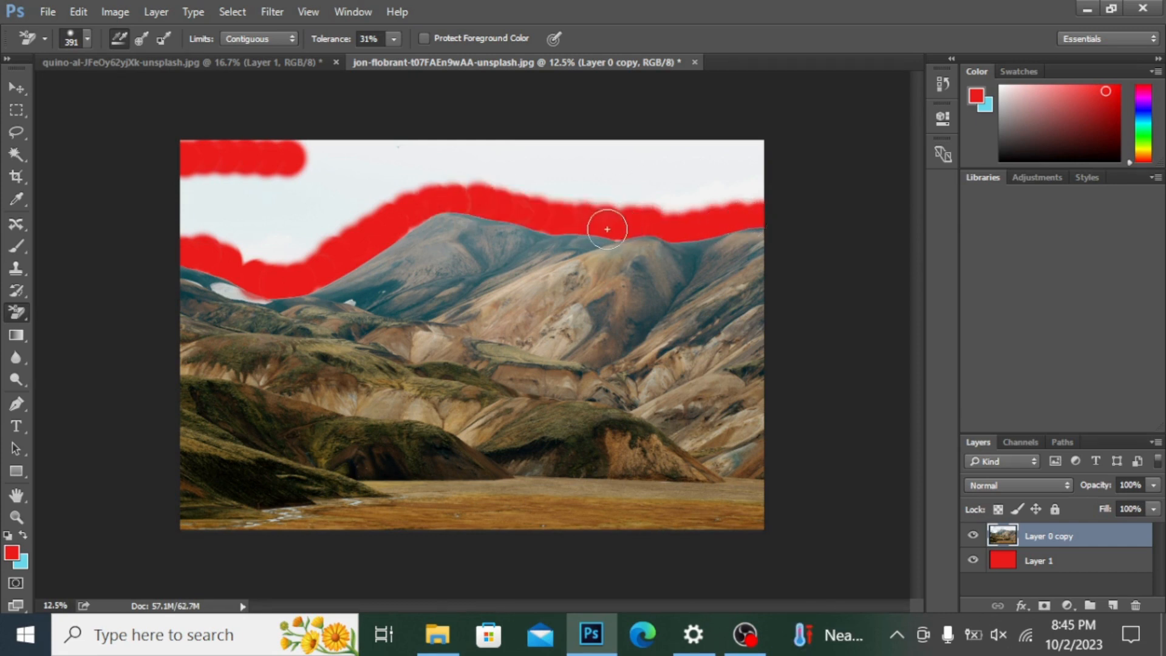
- Erase all the remaining sky above the ridge line with the regular Eraser Tool
{"action": "right_click", "coordinate": [21, 314]}
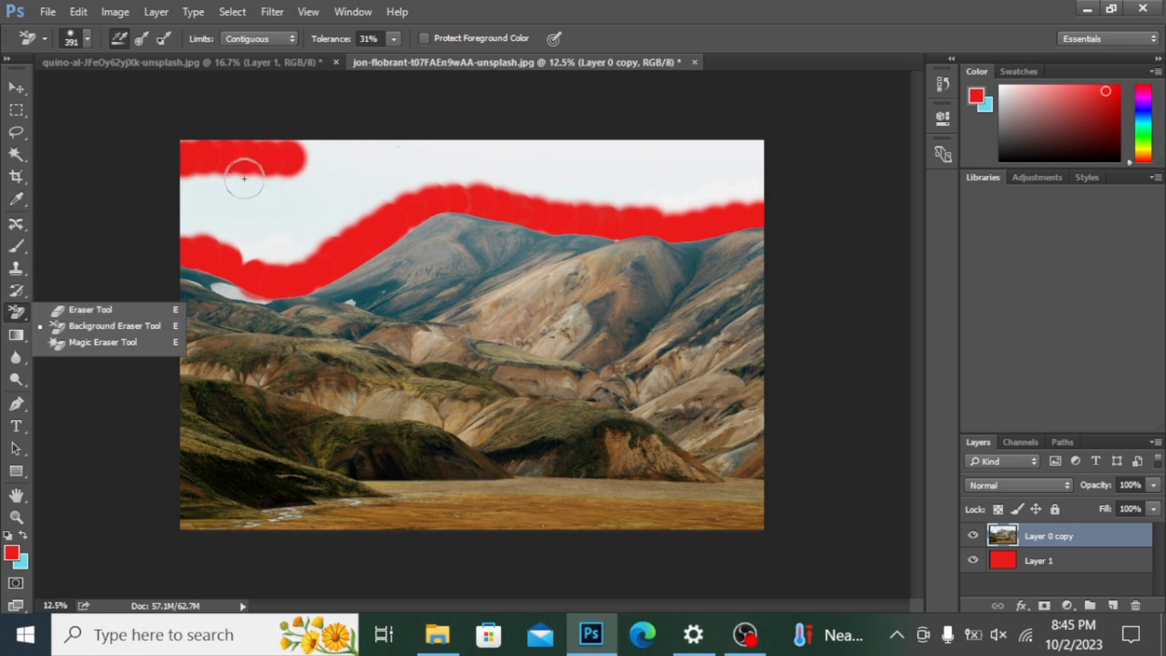
{"action": "left_click", "coordinate": [71, 312]}
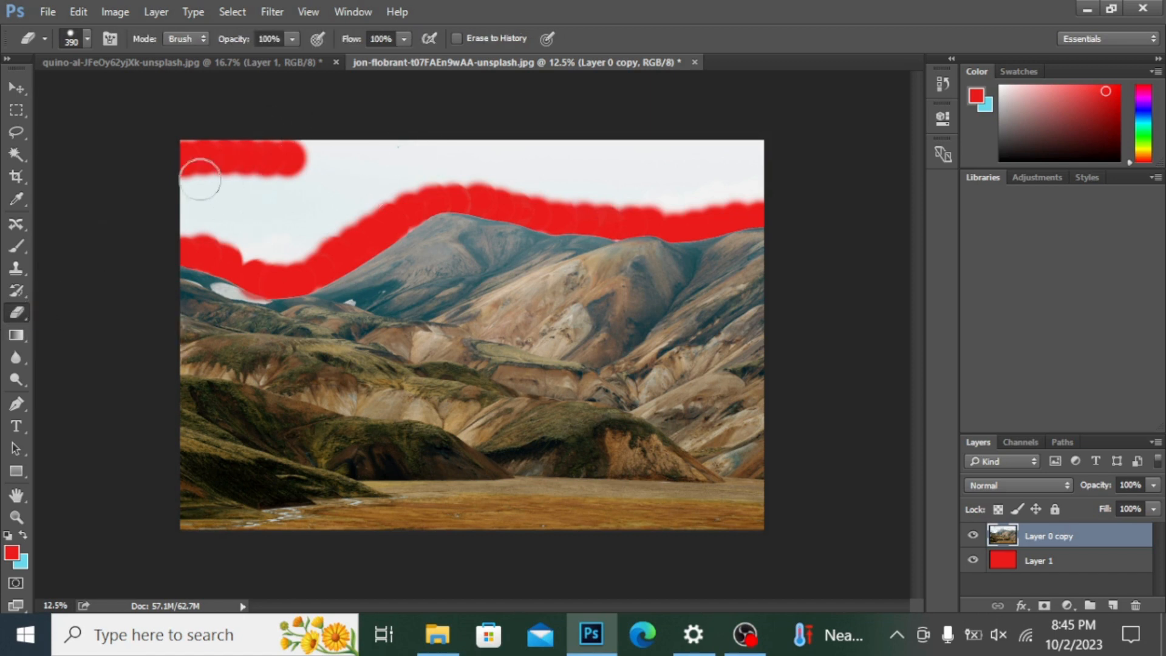
{"action": "mouse_move", "coordinate": [200, 181]}
{"action": "left_mouse_down"}
{"action": "mouse_move", "coordinate": [407, 153]}
{"action": "mouse_move", "coordinate": [280, 123]}
{"action": "mouse_move", "coordinate": [314, 143]}
{"action": "mouse_move", "coordinate": [528, 153]}
{"action": "mouse_move", "coordinate": [770, 136]}
{"action": "mouse_move", "coordinate": [477, 135]}
{"action": "mouse_move", "coordinate": [412, 152]}
{"action": "mouse_move", "coordinate": [415, 173]}
{"action": "mouse_move", "coordinate": [444, 176]}
{"action": "mouse_move", "coordinate": [762, 176]}
{"action": "mouse_move", "coordinate": [746, 197]}
{"action": "mouse_move", "coordinate": [695, 194]}
{"action": "left_mouse_up"}
{"action": "left_click_drag", "start_coordinate": [584, 192], "coordinate": [531, 187]}
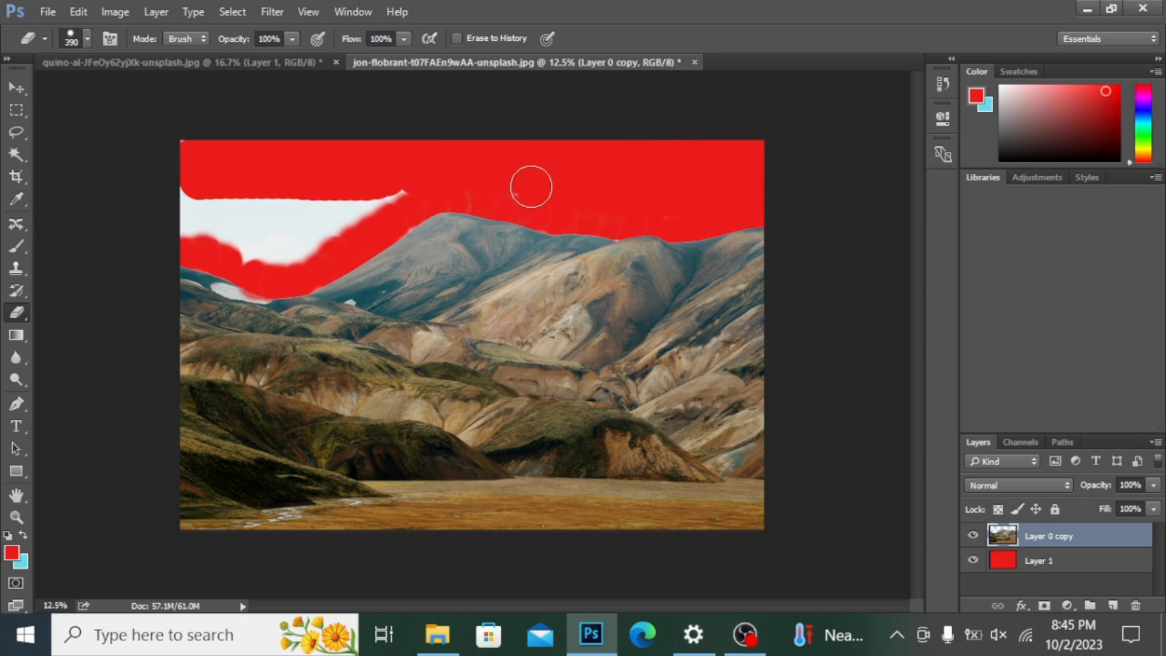
{"action": "mouse_move", "coordinate": [396, 192]}
{"action": "left_mouse_down"}
{"action": "mouse_move", "coordinate": [236, 219]}
{"action": "mouse_move", "coordinate": [158, 211]}
{"action": "mouse_move", "coordinate": [182, 197]}
{"action": "mouse_move", "coordinate": [268, 250]}
{"action": "mouse_move", "coordinate": [306, 250]}
{"action": "mouse_move", "coordinate": [344, 231]}
{"action": "mouse_move", "coordinate": [337, 208]}
{"action": "mouse_move", "coordinate": [261, 259]}
{"action": "mouse_move", "coordinate": [201, 232]}
{"action": "left_mouse_up"}
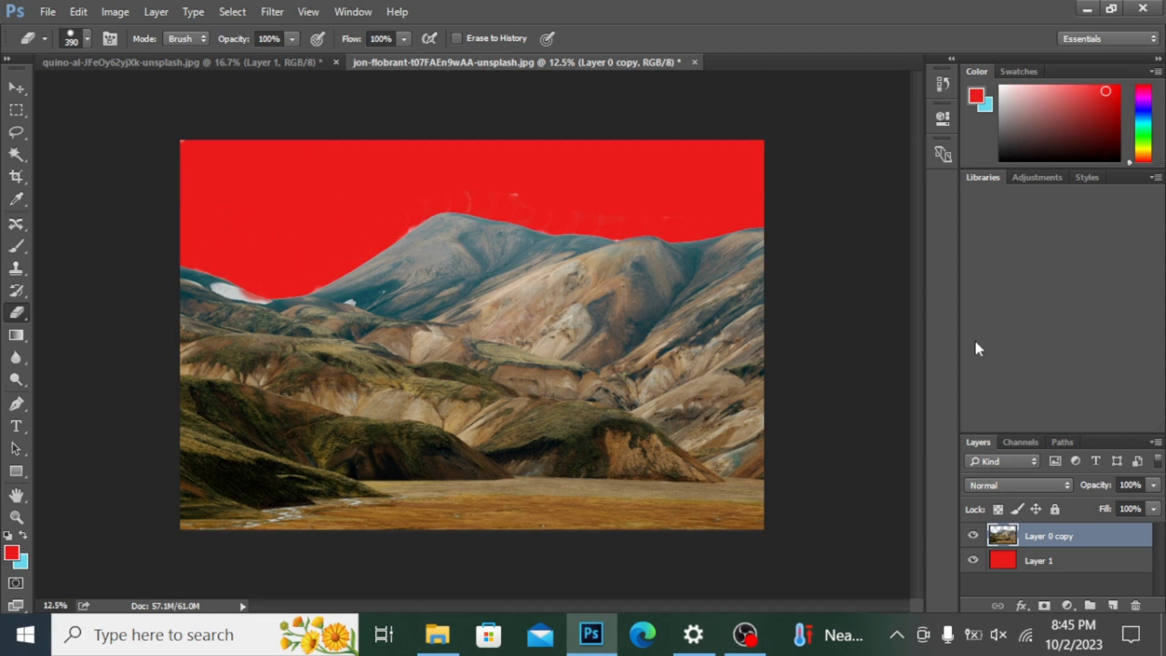
- Check the cutout by hiding and showing Layer 1, and by filling it with the light blue background color and back with red
{"action": "left_click", "coordinate": [973, 560]}
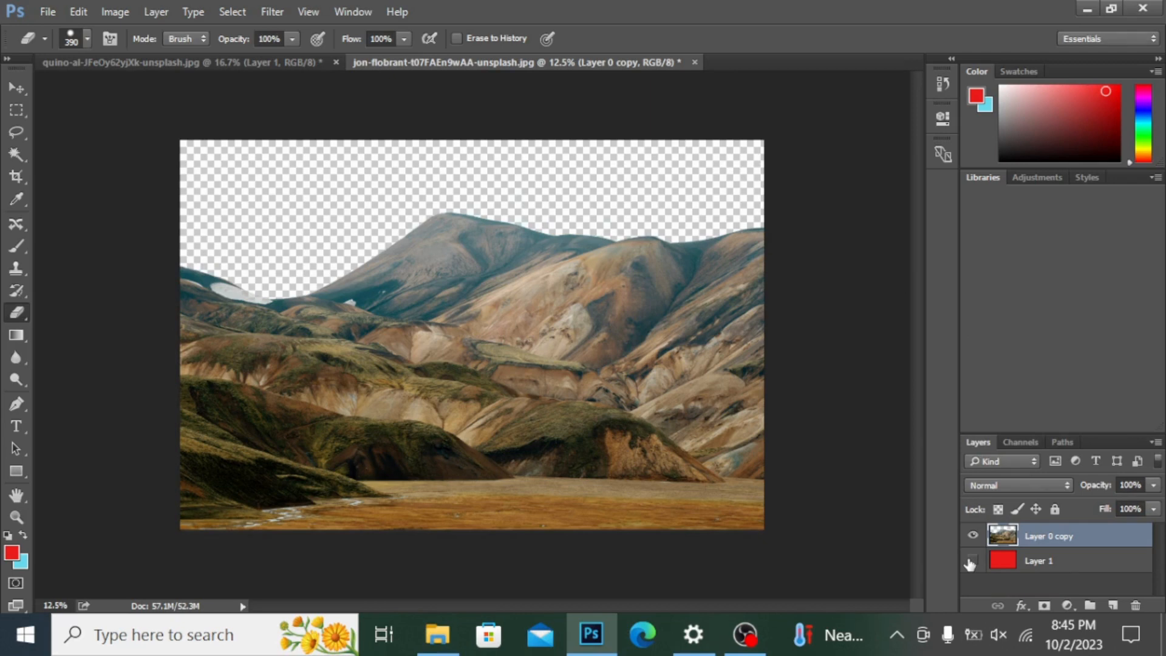
{"action": "left_click", "coordinate": [972, 560]}
{"action": "left_click", "coordinate": [1014, 566]}
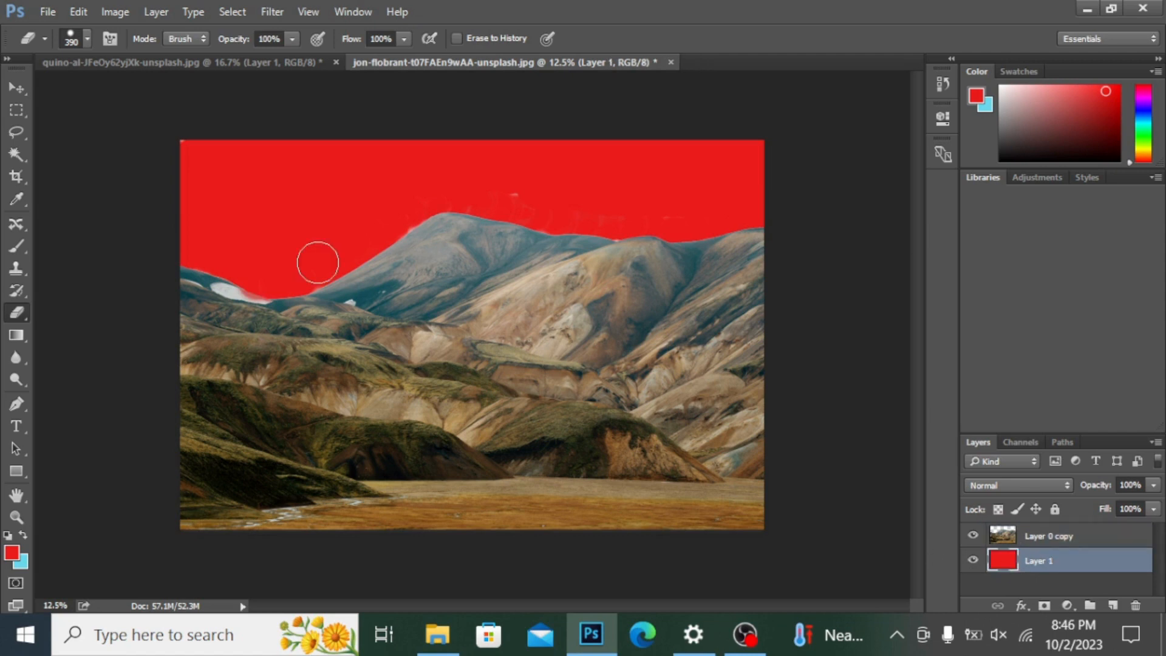
{"action": "key", "text": "ctrl+BackSpace"}
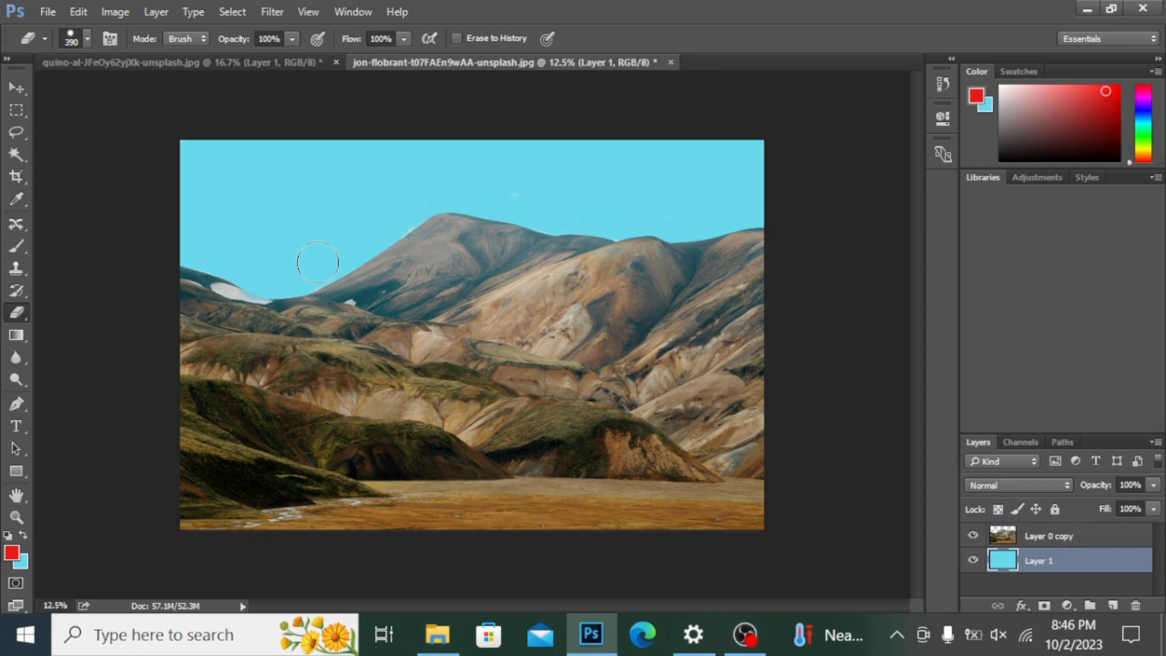
{"action": "key", "text": "alt+BackSpace"}
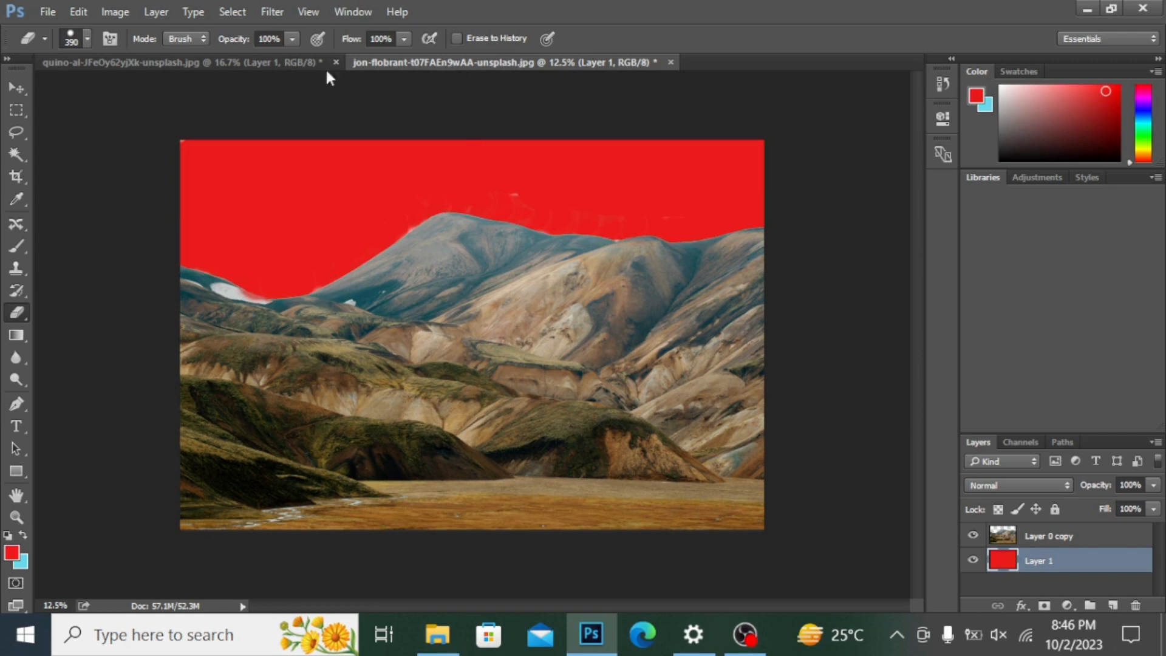
- Copy Layer 1 of the sunset seascape document into the mountain document with the Move Tool
{"action": "left_click", "coordinate": [220, 61]}
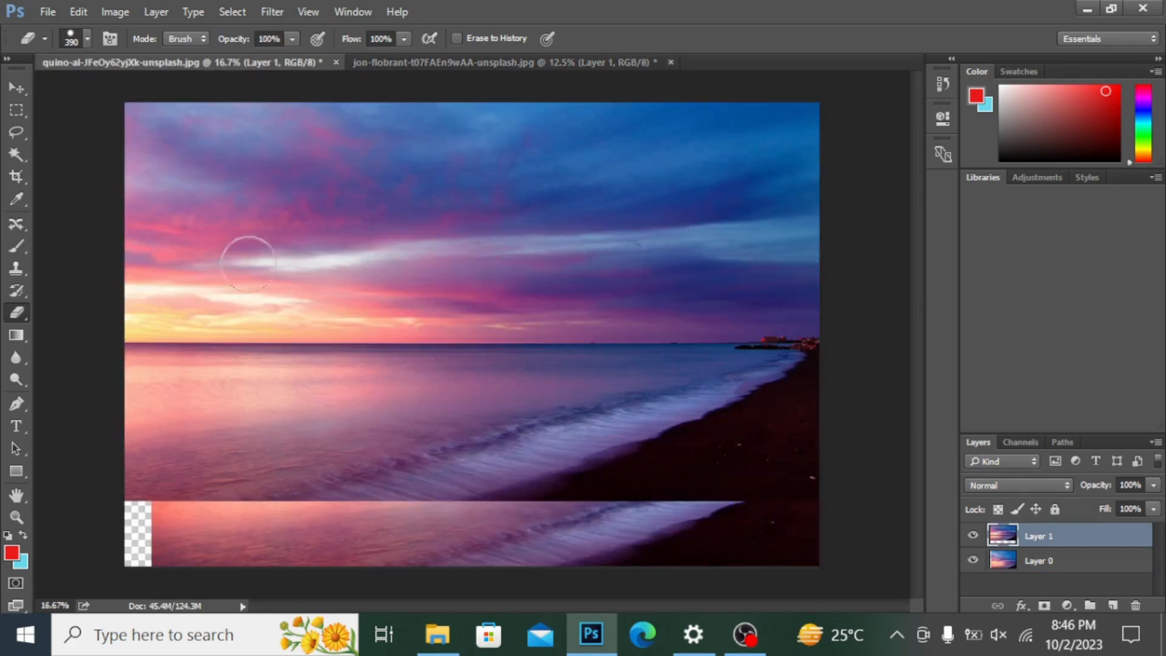
{"action": "left_click", "coordinate": [20, 83]}
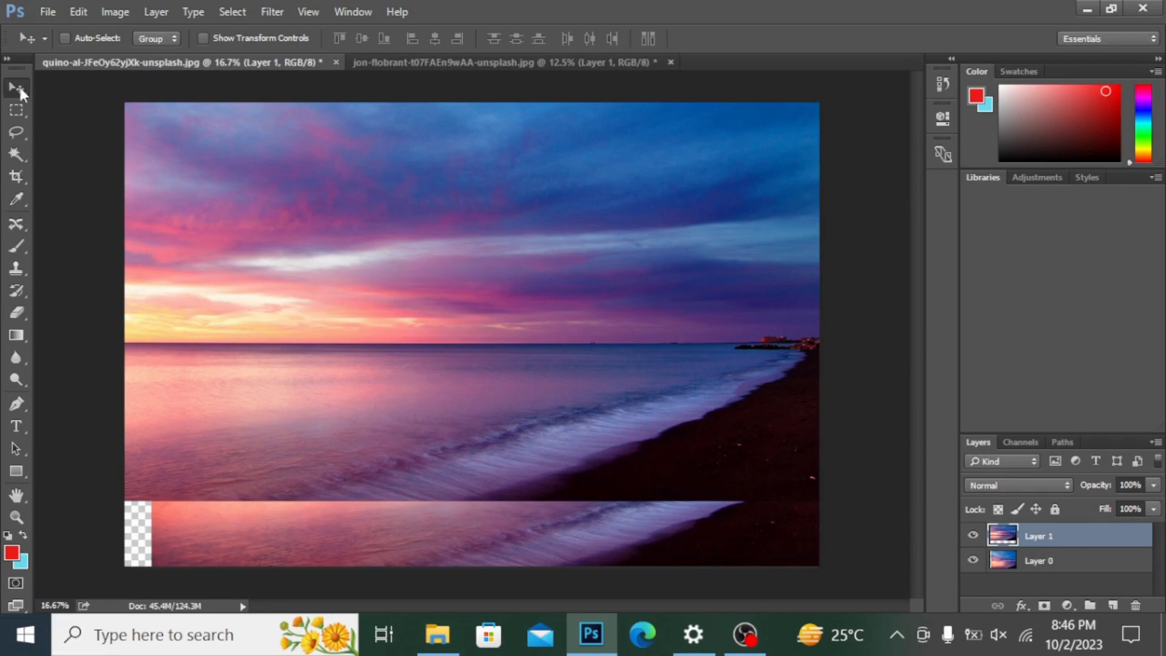
{"action": "left_click_drag", "start_coordinate": [334, 190], "coordinate": [382, 245]}
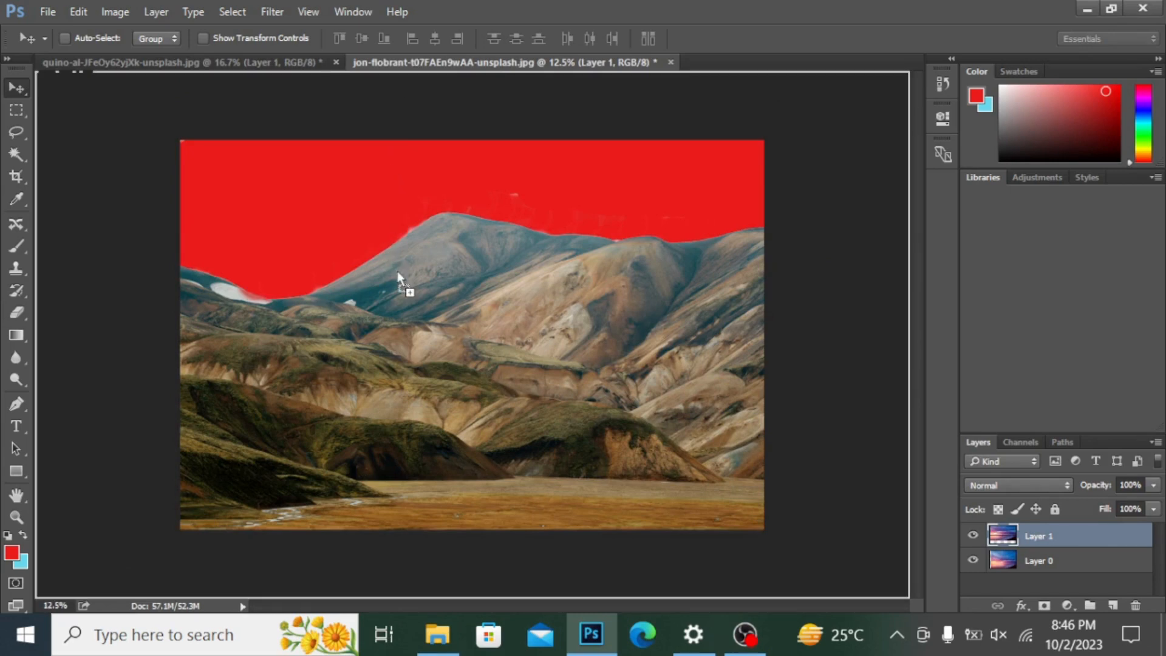
{"action": "left_click_drag", "start_coordinate": [401, 301], "coordinate": [400, 301]}
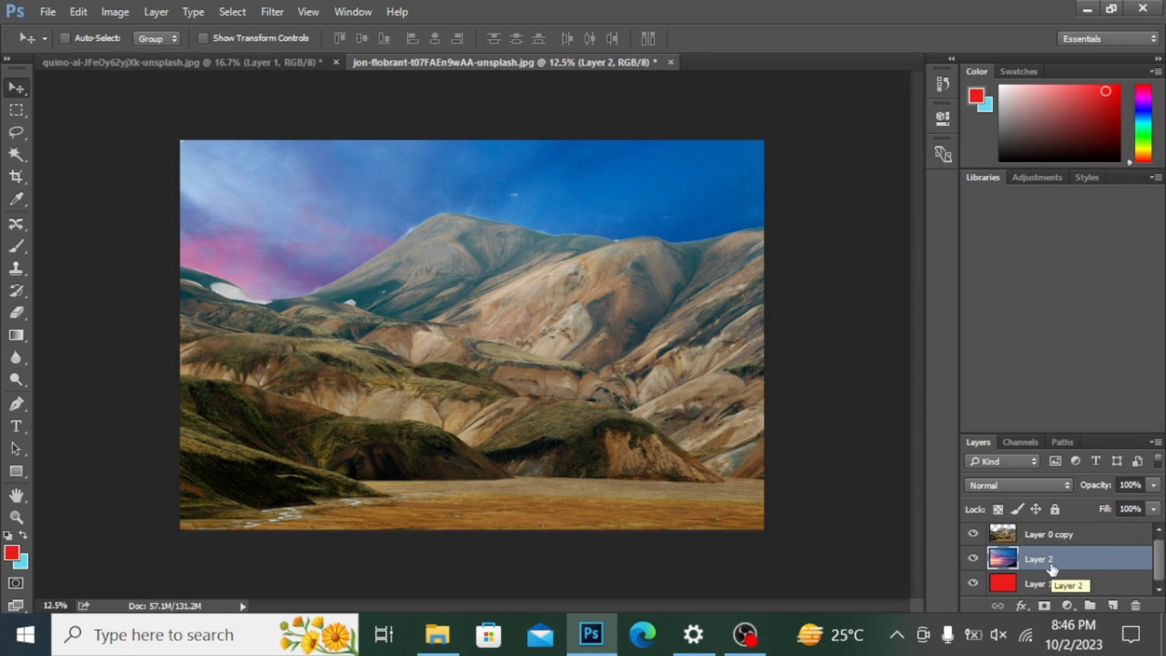
- Keep the sunset layer between the mountain cutout and the red layer, and reposition it so its pink clouds sit behind the left ridge
{"action": "left_click", "coordinate": [1050, 585], "text": "shift"}
{"action": "left_click_drag", "start_coordinate": [1050, 585], "coordinate": [1047, 558]}
{"action": "left_click_drag", "start_coordinate": [363, 187], "coordinate": [403, 96]}
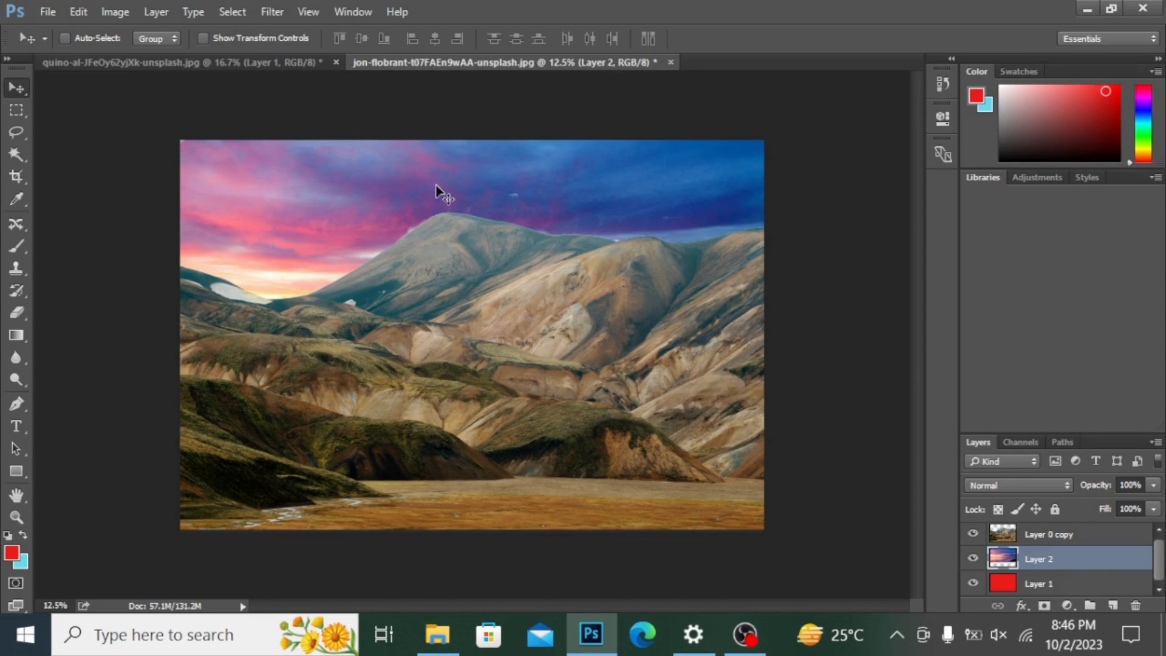
{"action": "left_click_drag", "start_coordinate": [406, 168], "coordinate": [403, 188]}
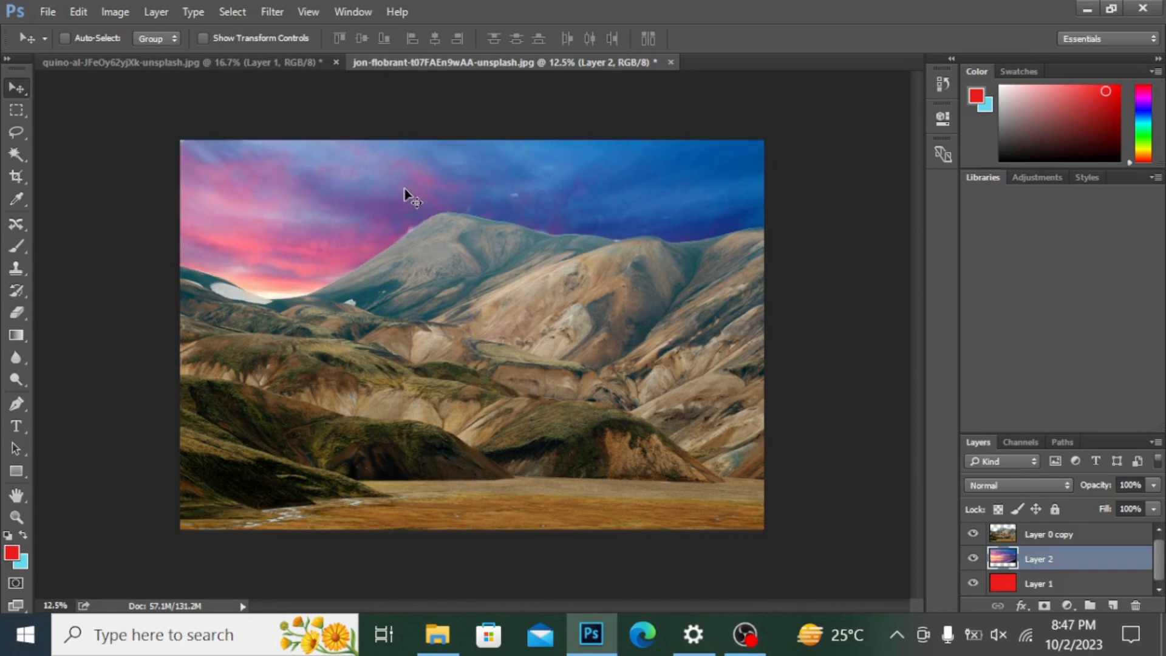